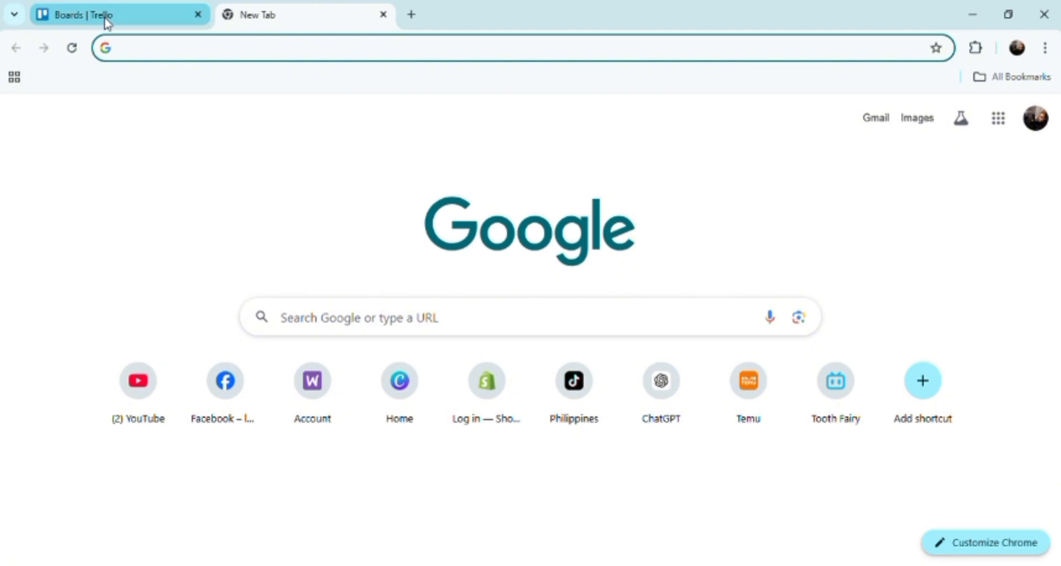
# Step: Switch to the Trello boards page and show the suggested templates for the Marketing category
pyautogui.click(106, 21)
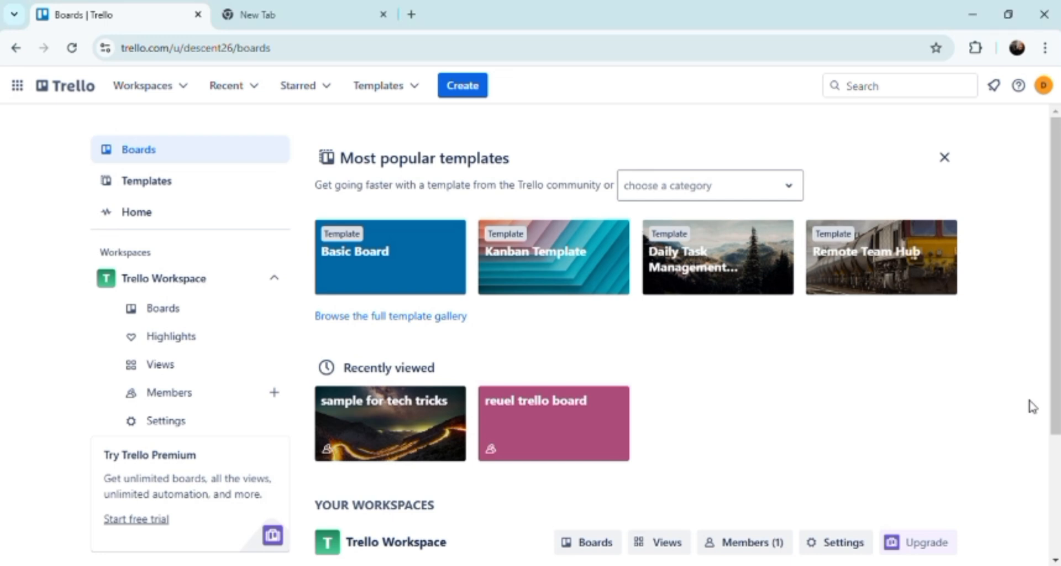
pyautogui.click(790, 191)
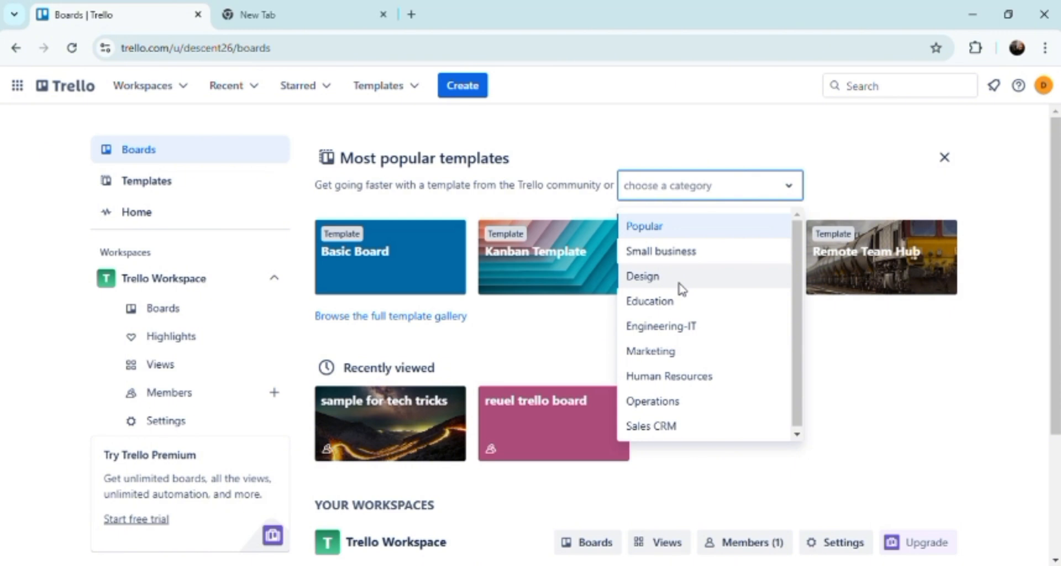
pyautogui.click(659, 362)
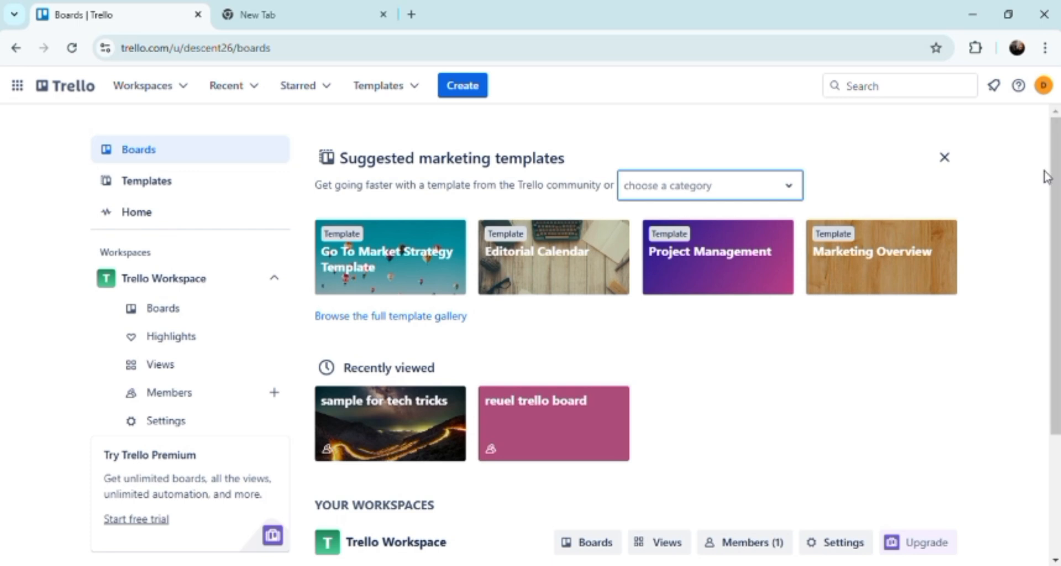
pyautogui.moveTo(1055, 180)
pyautogui.mouseDown()
pyautogui.moveTo(1055, 294)
pyautogui.moveTo(1054, 184)
pyautogui.mouseUp()
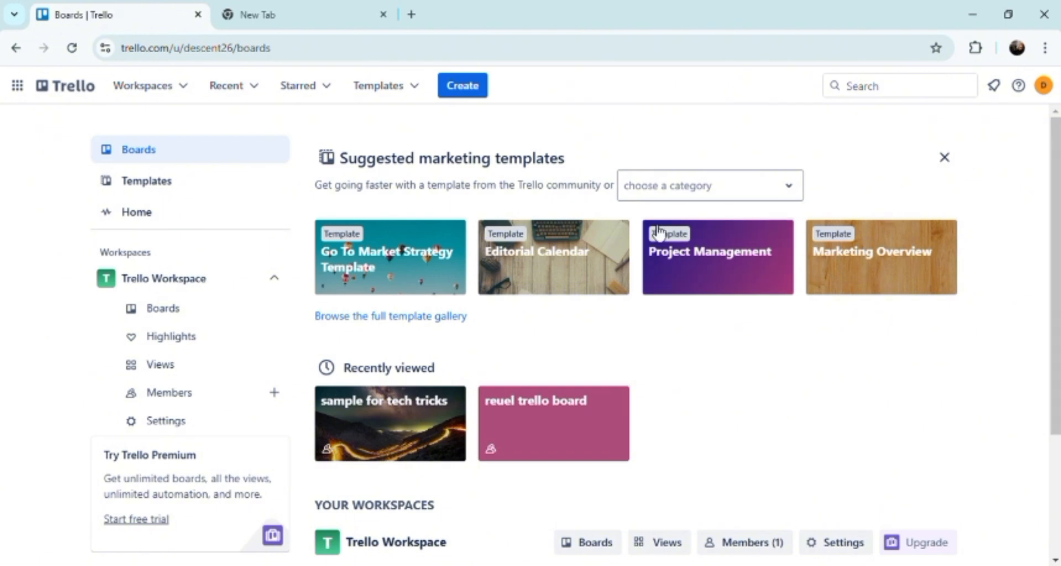
# Step: Open the recent board "sample for tech tricks" and browse its featured Power-Ups
pyautogui.click(242, 88)
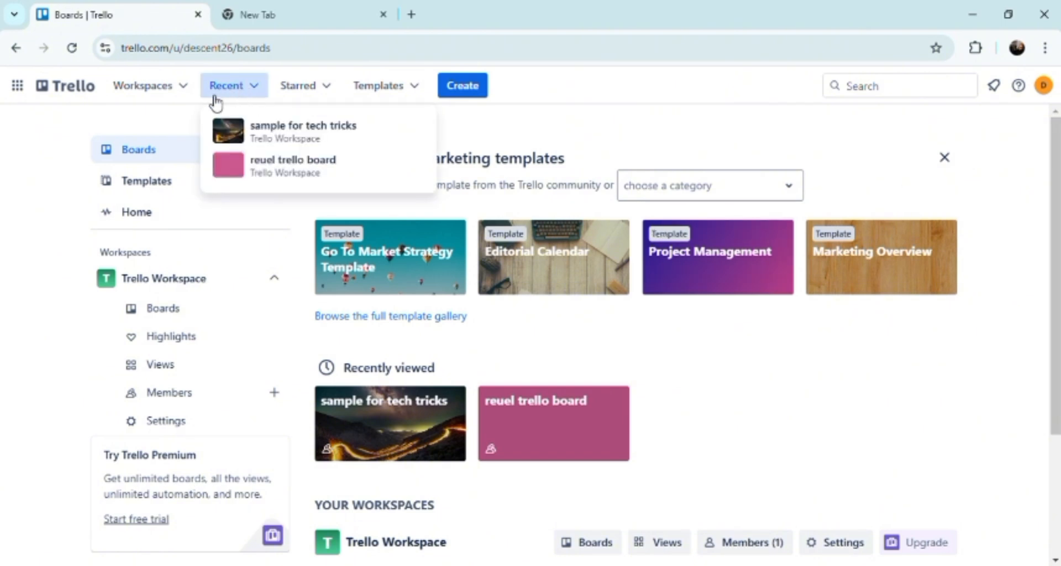
pyautogui.click(311, 132)
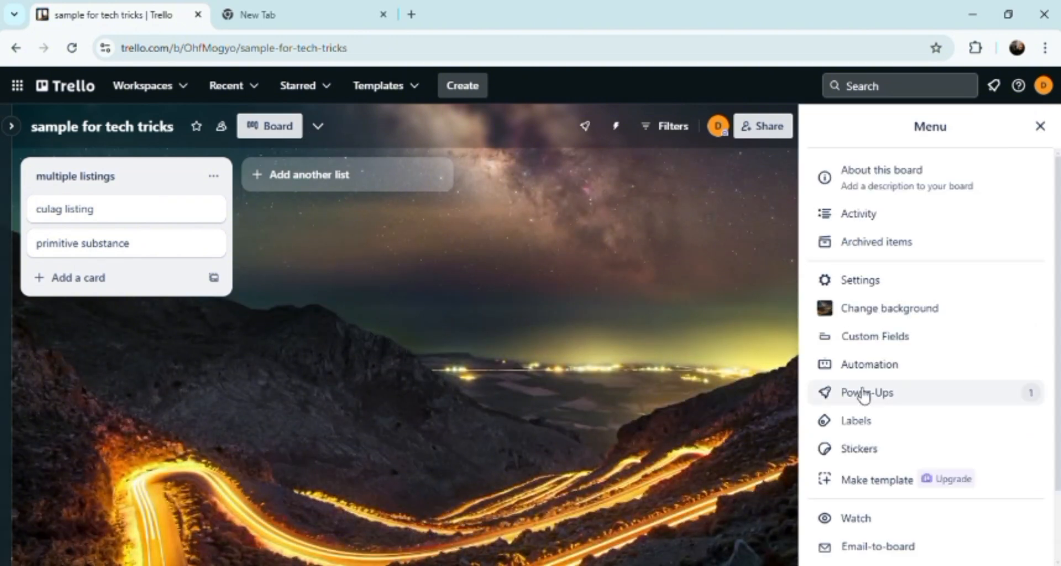
pyautogui.click(932, 408)
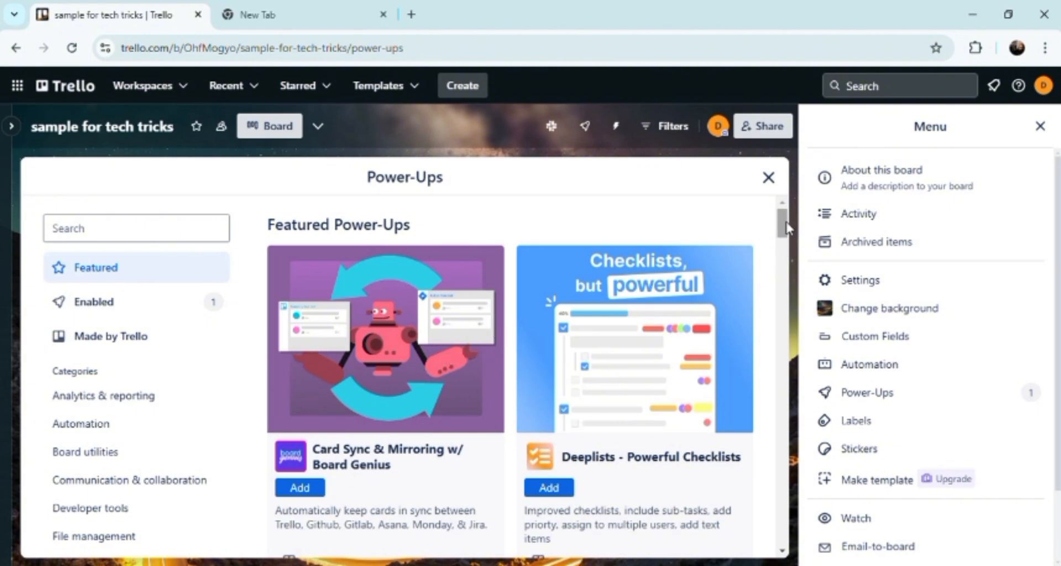
pyautogui.moveTo(783, 223)
pyautogui.mouseDown()
pyautogui.moveTo(789, 387)
pyautogui.moveTo(796, 237)
pyautogui.mouseUp()
# Step: Add the Card Sync & Mirroring w/ Board Genius Power-Up to the board
pyautogui.click(299, 489)
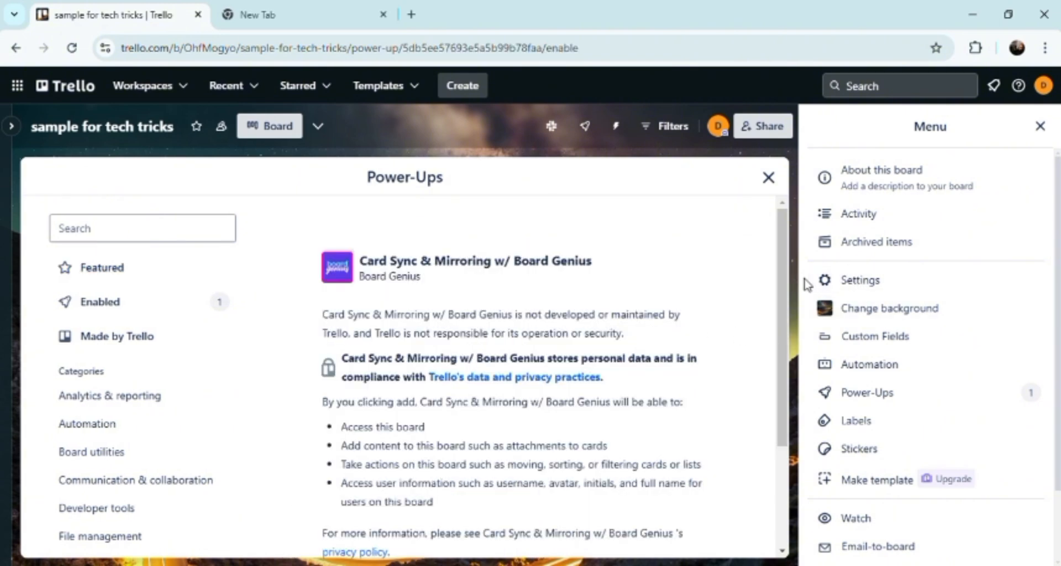
pyautogui.moveTo(781, 287); pyautogui.dragTo(805, 450)
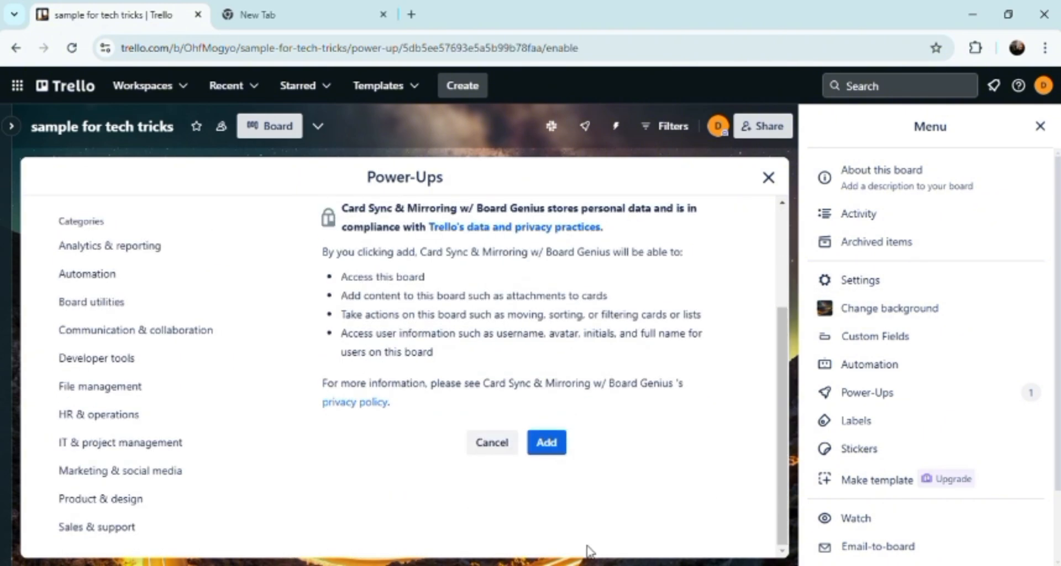
pyautogui.click(559, 443)
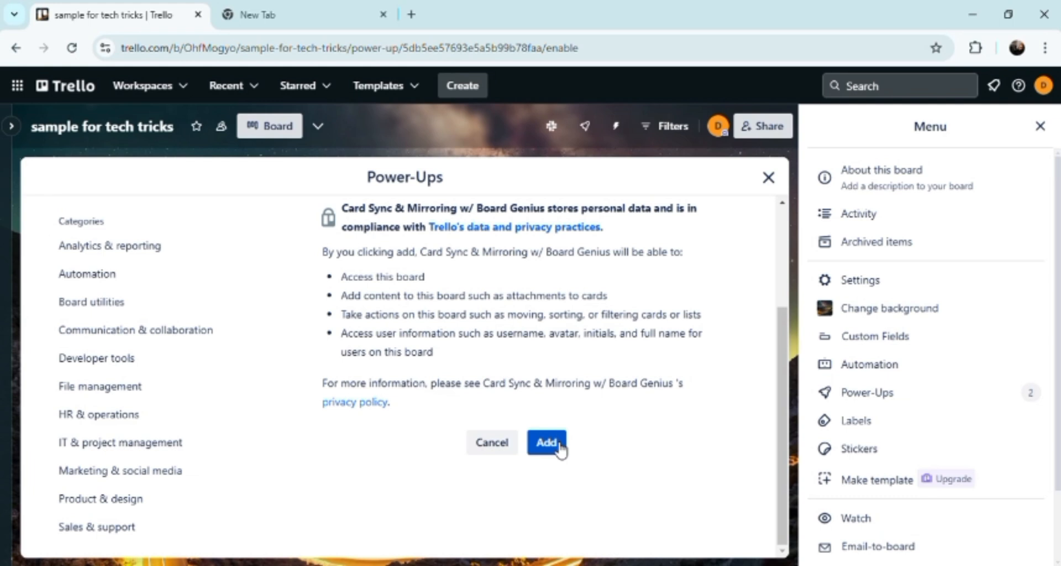
pyautogui.click(549, 444)
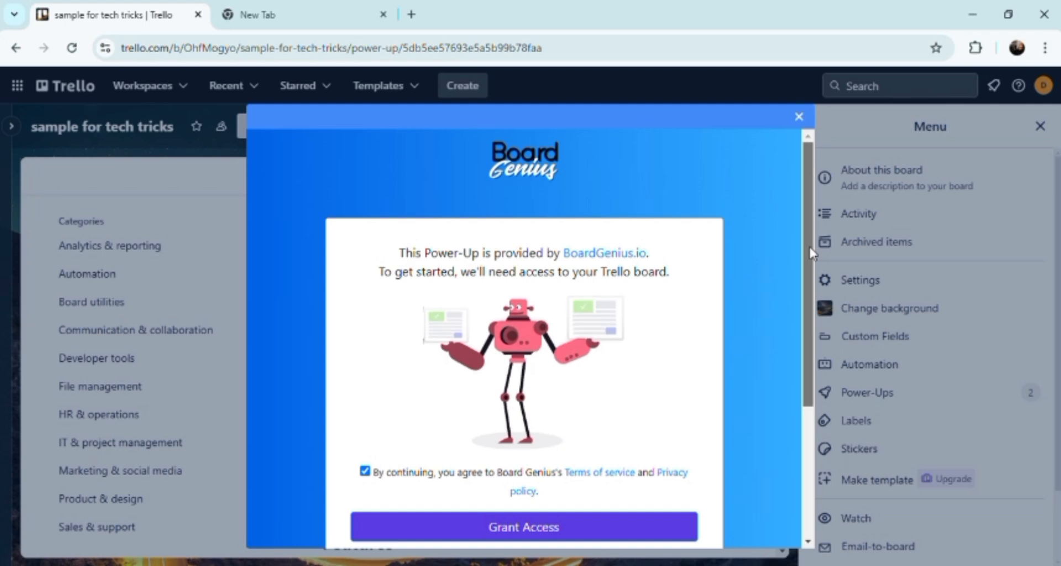
# Step: Try to grant Board Genius access to the Trello board, and return to the board
pyautogui.moveTo(809, 245); pyautogui.dragTo(810, 347)
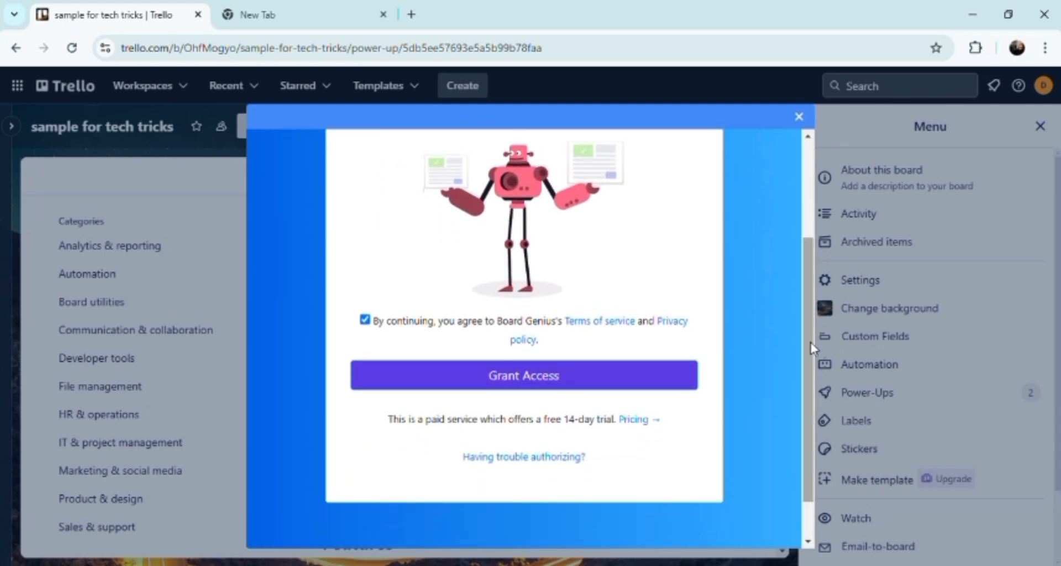
pyautogui.click(561, 376)
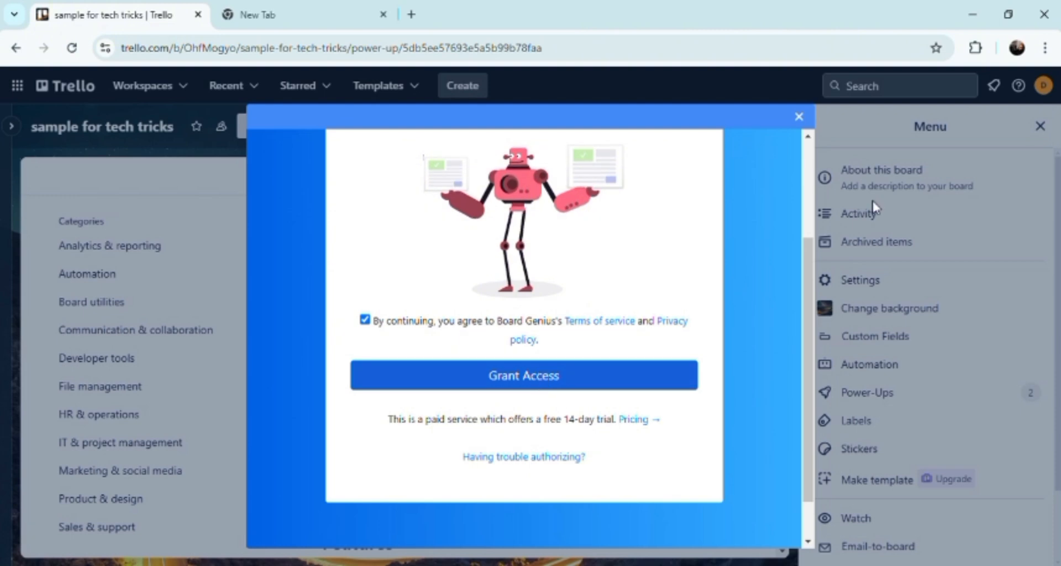
pyautogui.click(799, 117)
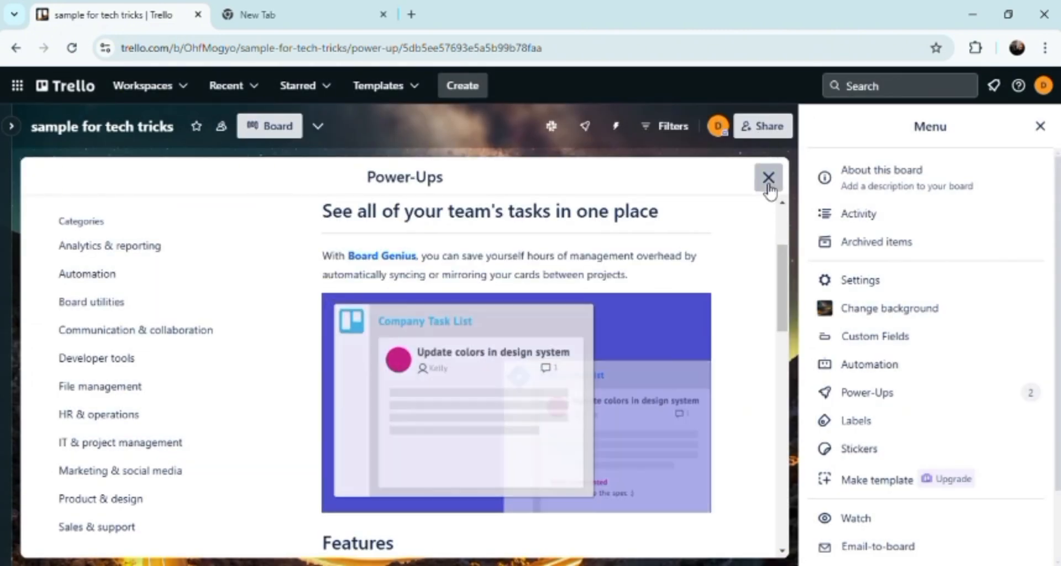
pyautogui.click(768, 177)
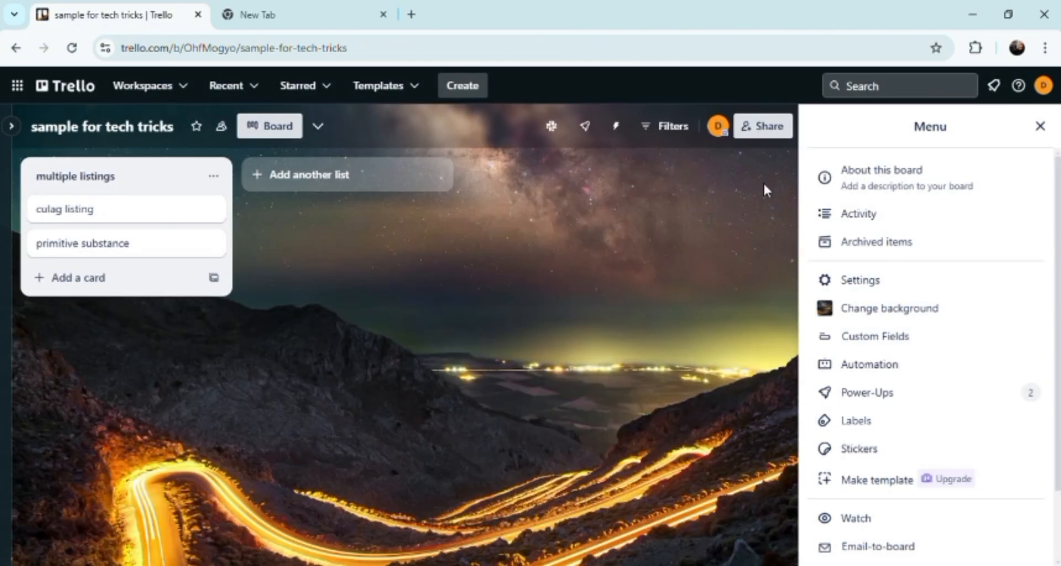
# Step: Add the Checklist Summary (Handy Power-Ups Pack) Power-Up, view its description, and return to the board
pyautogui.click(868, 393)
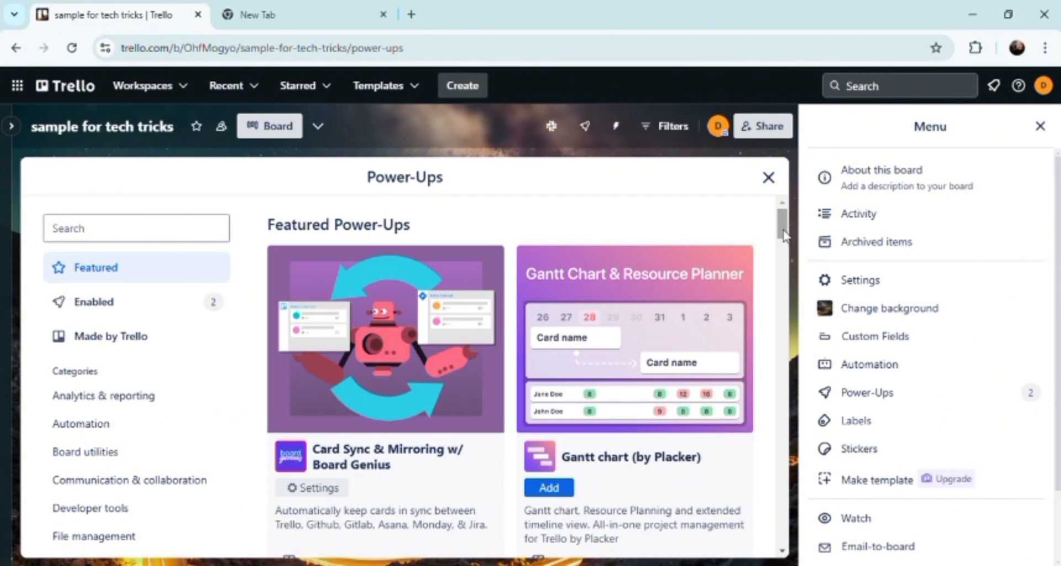
pyautogui.moveTo(784, 235); pyautogui.dragTo(785, 262)
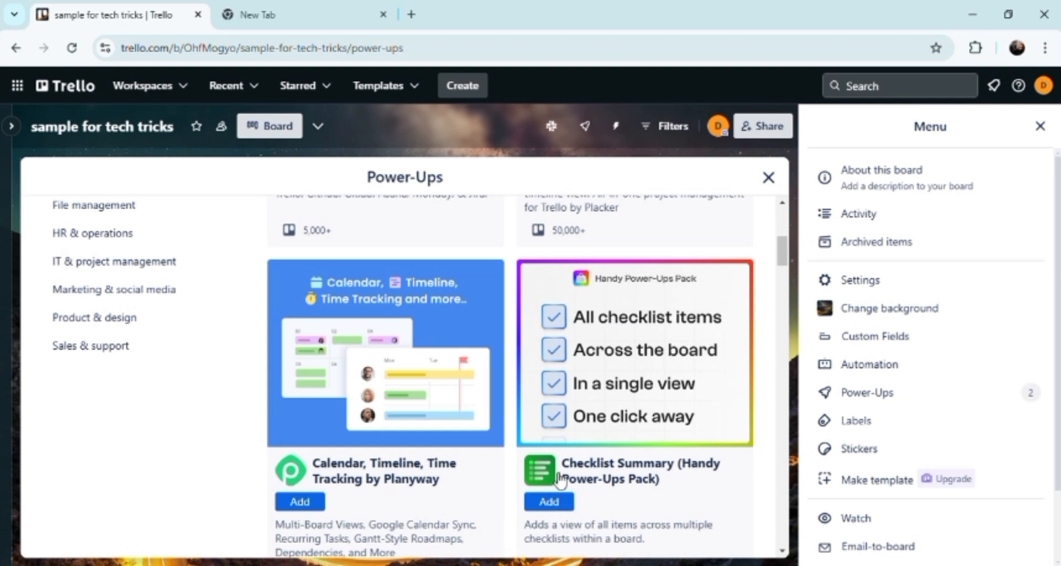
pyautogui.click(550, 501)
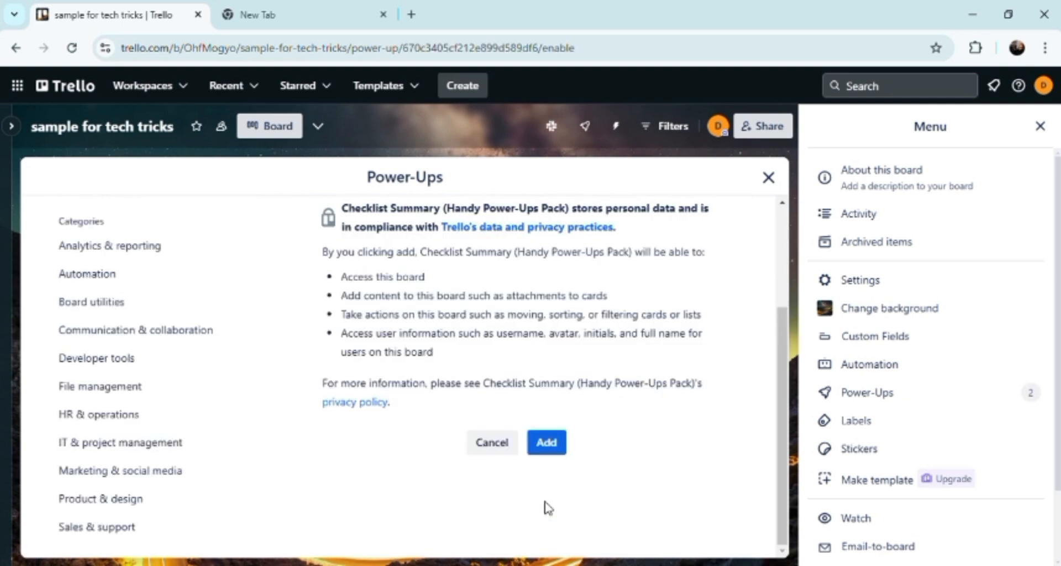
pyautogui.click(544, 445)
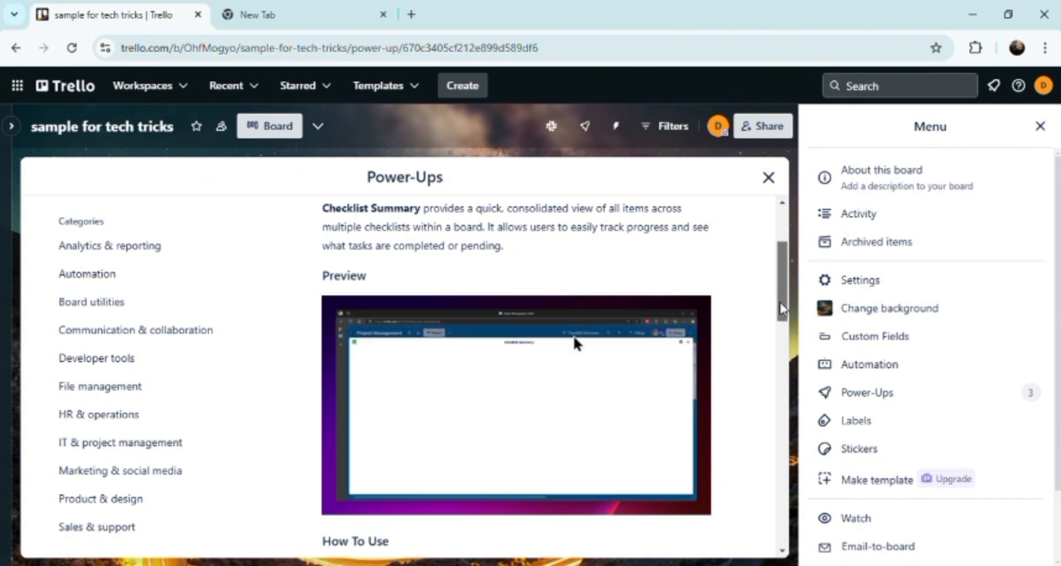
pyautogui.moveTo(781, 308); pyautogui.dragTo(790, 262)
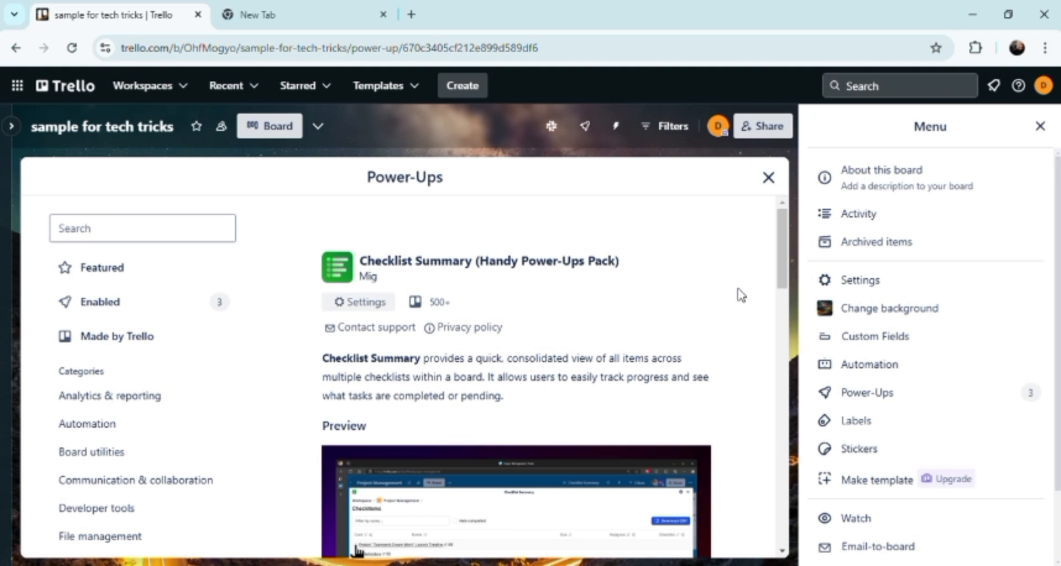
pyautogui.click(766, 178)
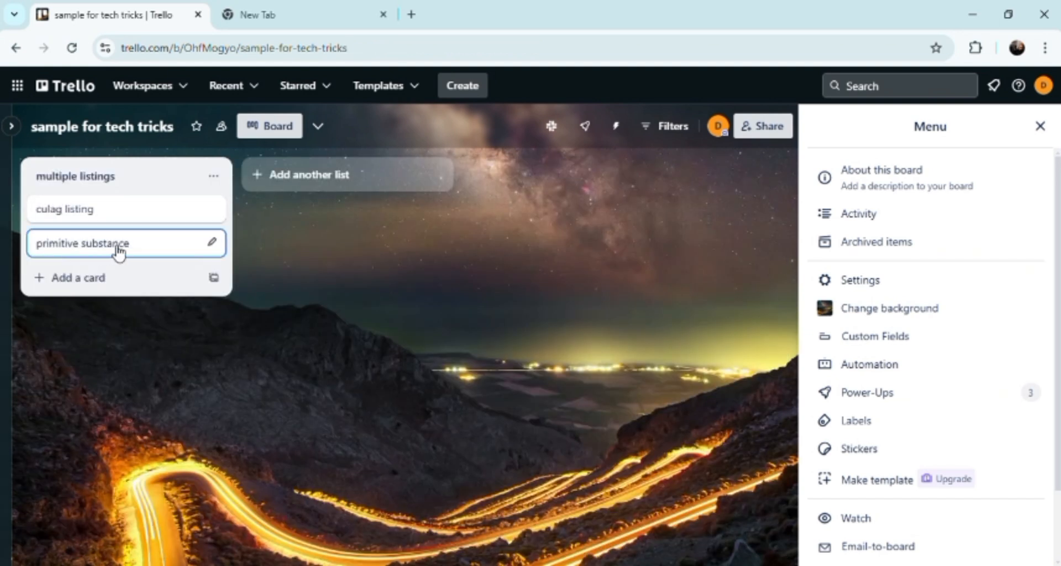
# Step: Open the culag listing card and draft the comment "make sure to map out exactly what it is your M.O or whatever specialty you get based upon"
pyautogui.click(138, 216)
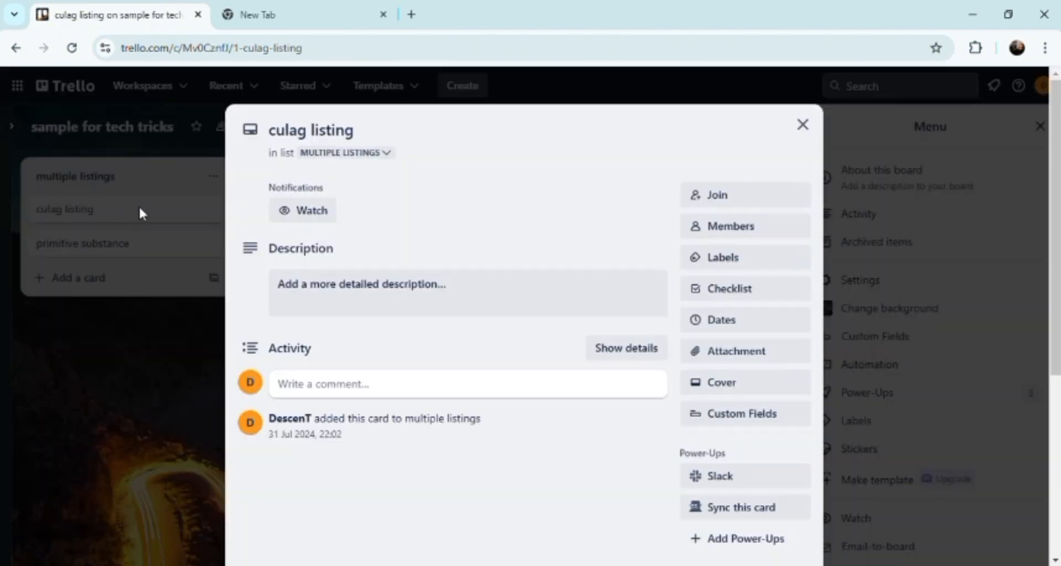
pyautogui.click(458, 396)
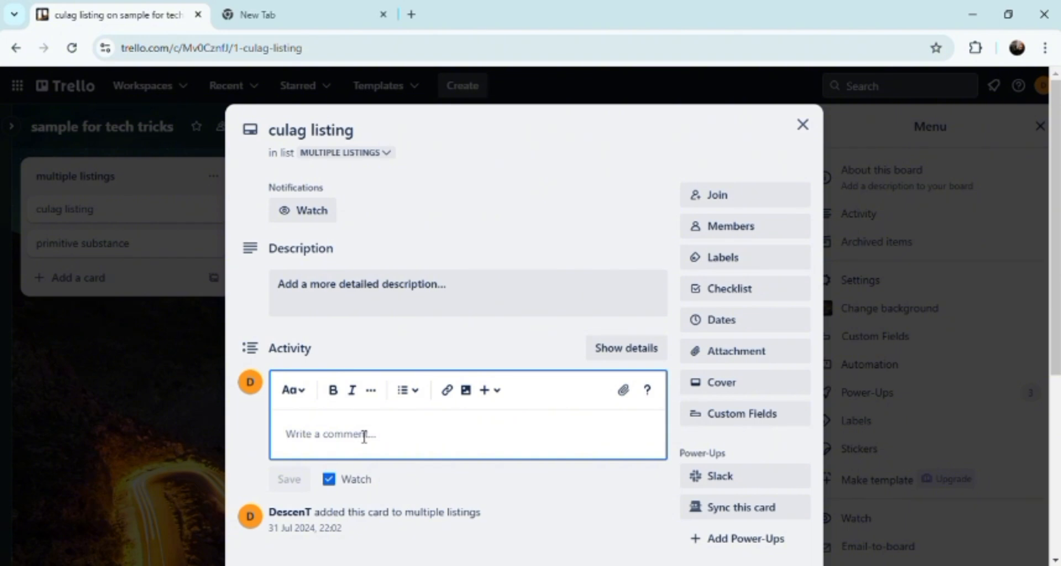
pyautogui.click(298, 138)
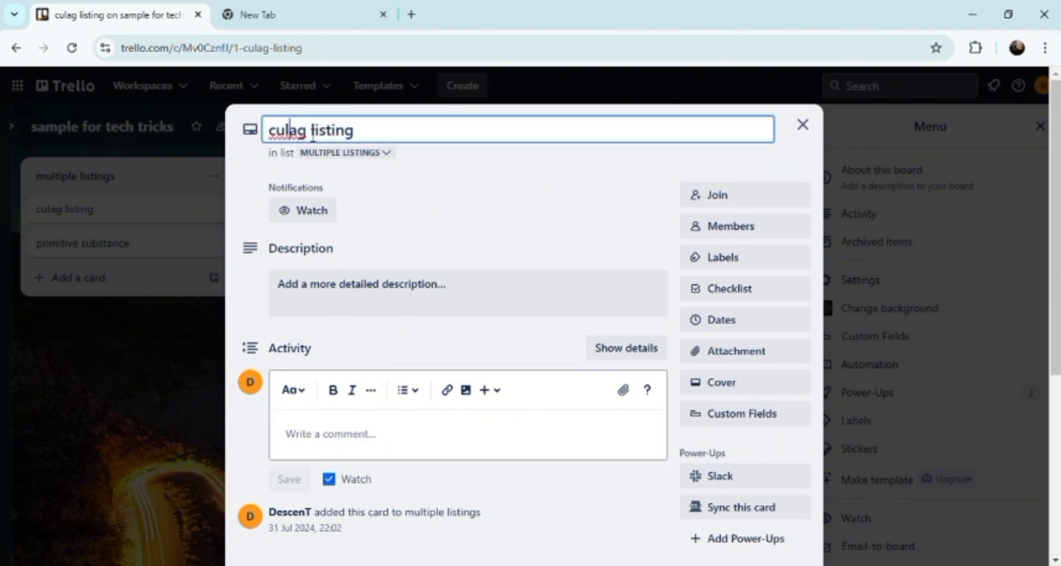
pyautogui.click(301, 448)
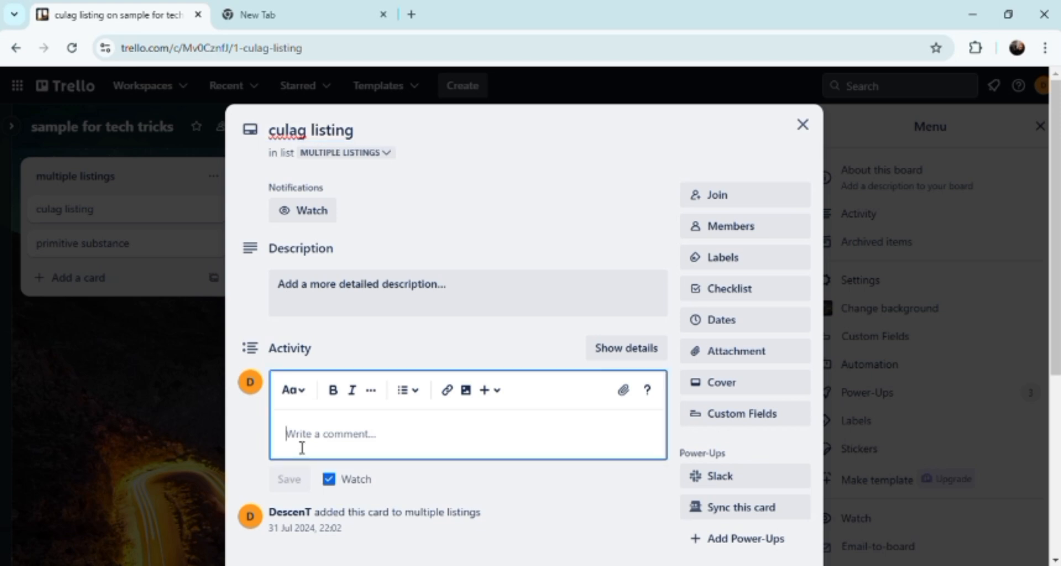
pyautogui.write('mak')
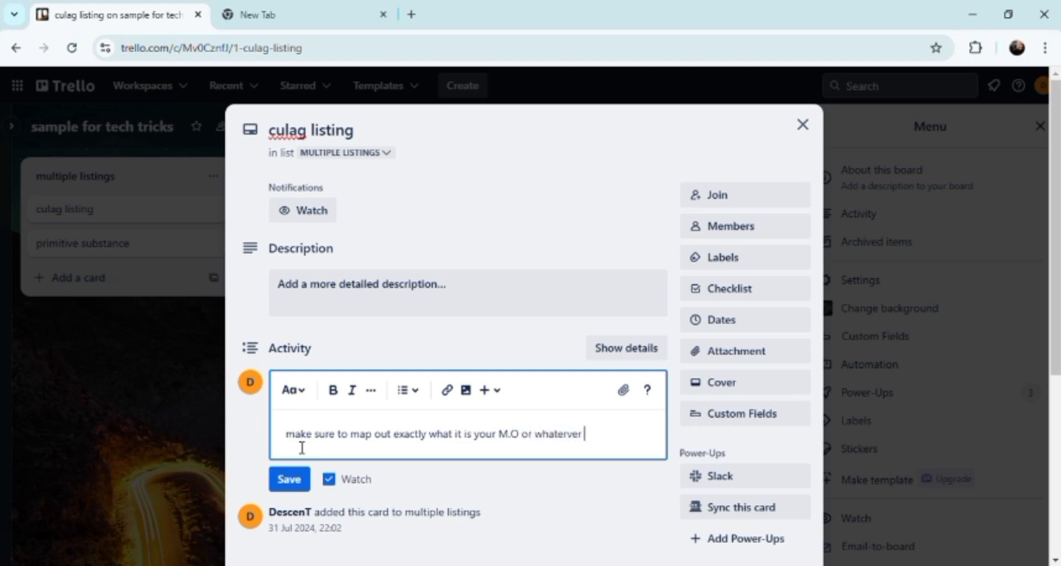
pyautogui.press('BackSpace')
pyautogui.press('BackSpace')
pyautogui.write('ecialty you')
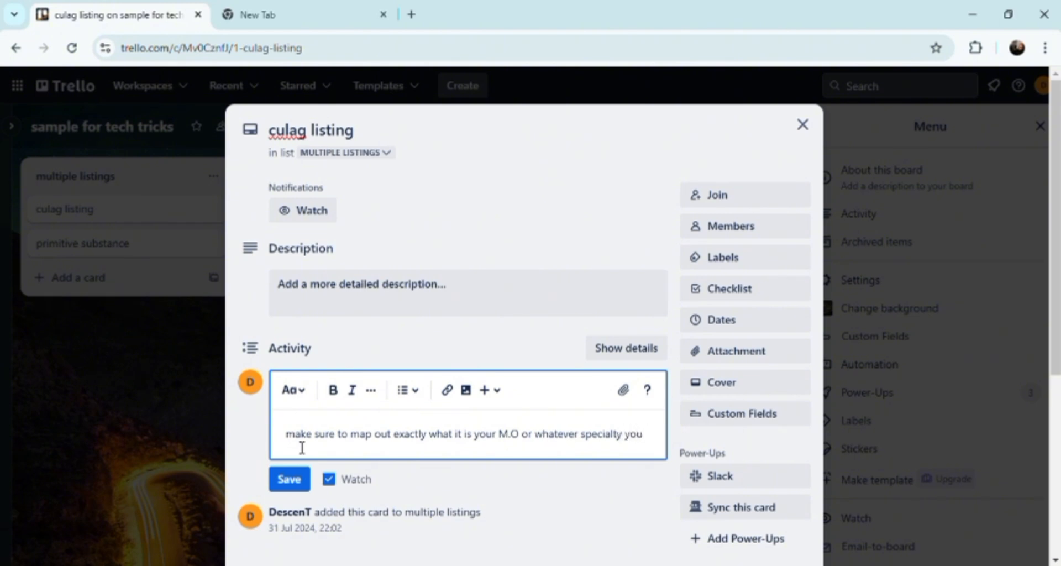
pyautogui.write('get based upon')
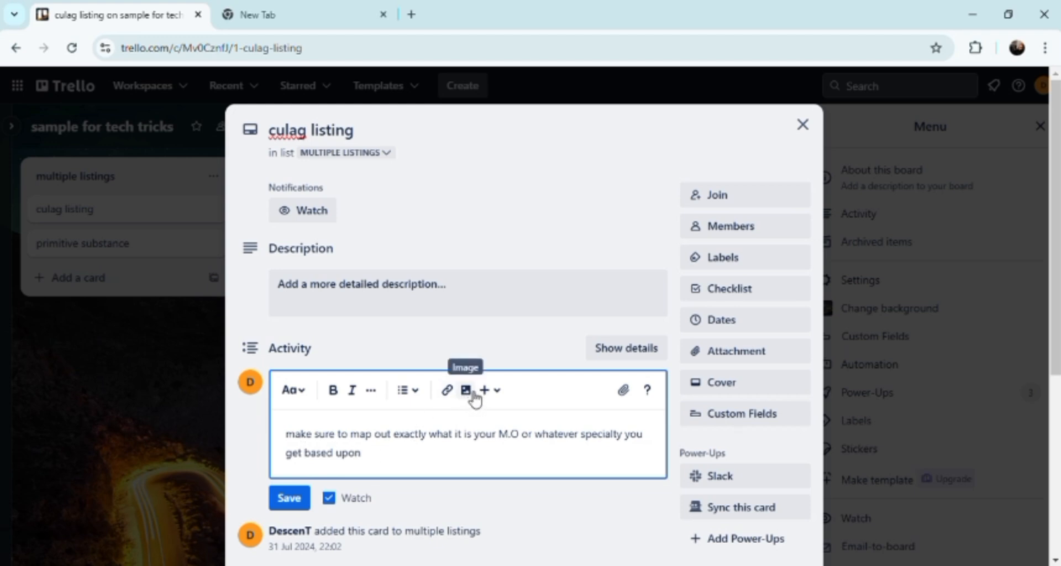
# Step: Upload a spreadsheet screenshot from the computer to the culag listing card through the comment's image option
pyautogui.click(467, 391)
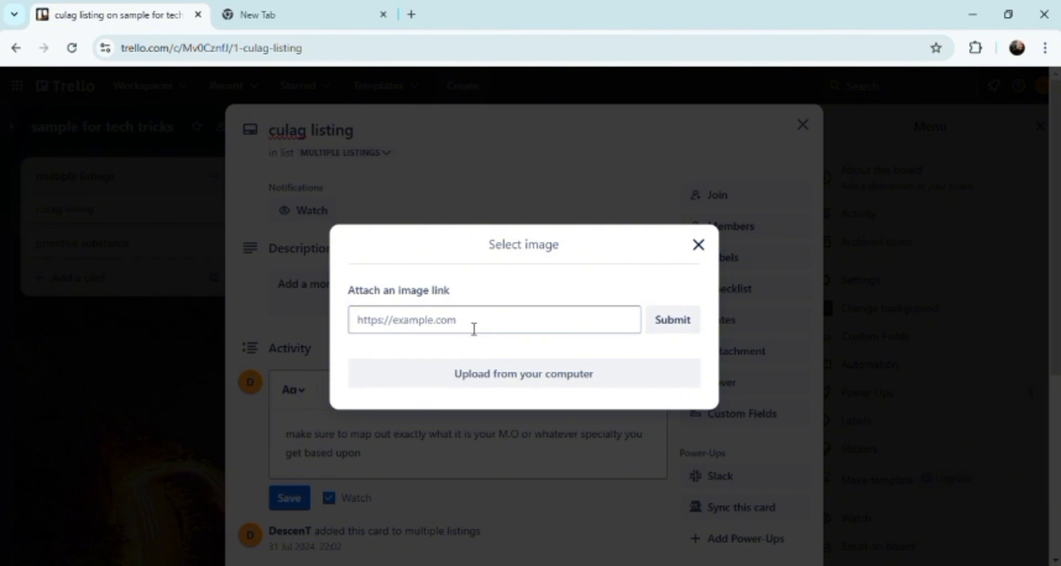
pyautogui.click(493, 386)
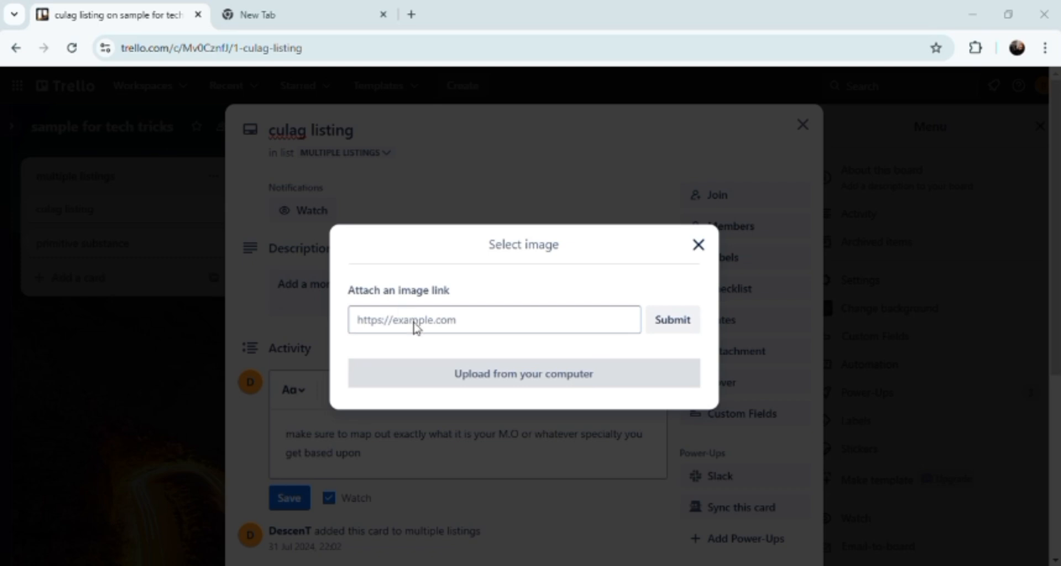
pyautogui.doubleClick(414, 353)
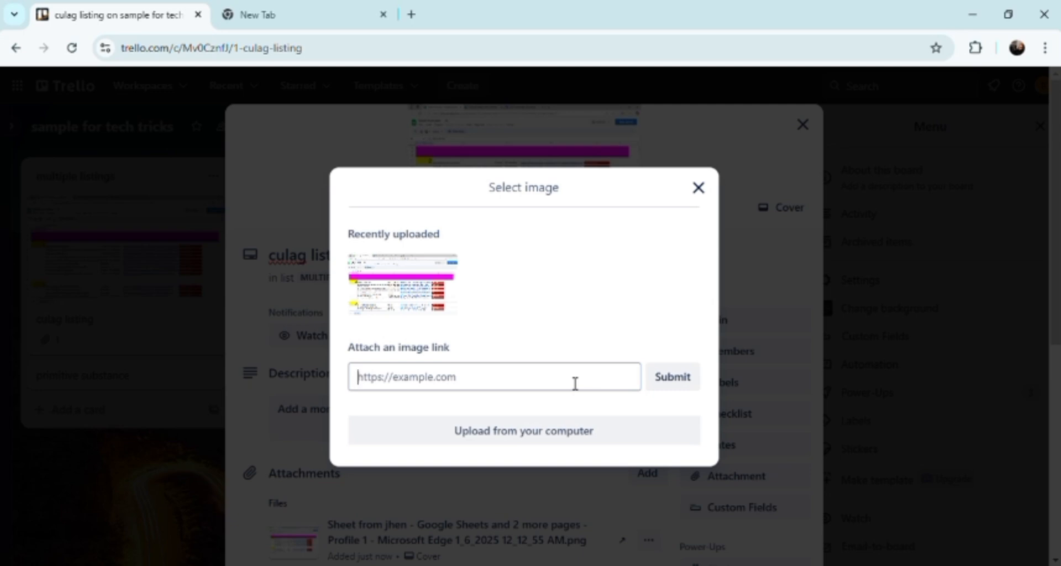
pyautogui.write('http')
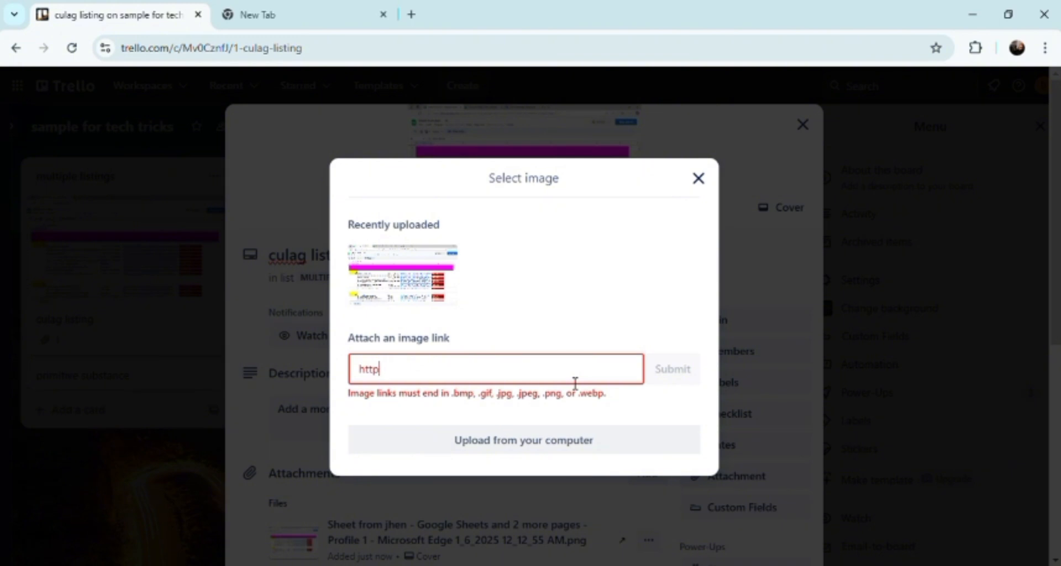
pyautogui.press('BackSpace')
pyautogui.press('BackSpace')
pyautogui.press('BackSpace')
pyautogui.press('BackSpace')
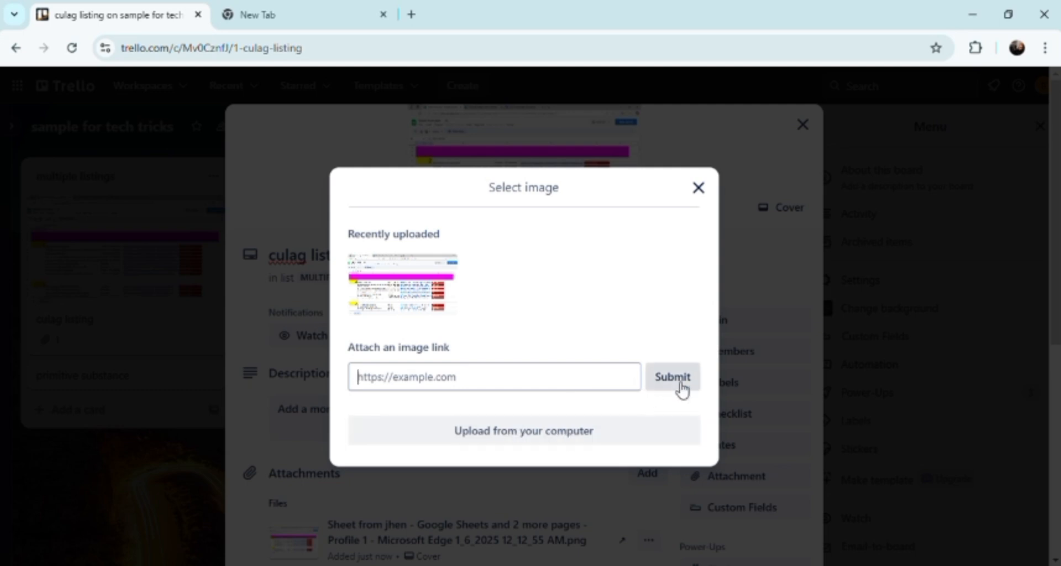
pyautogui.click(697, 188)
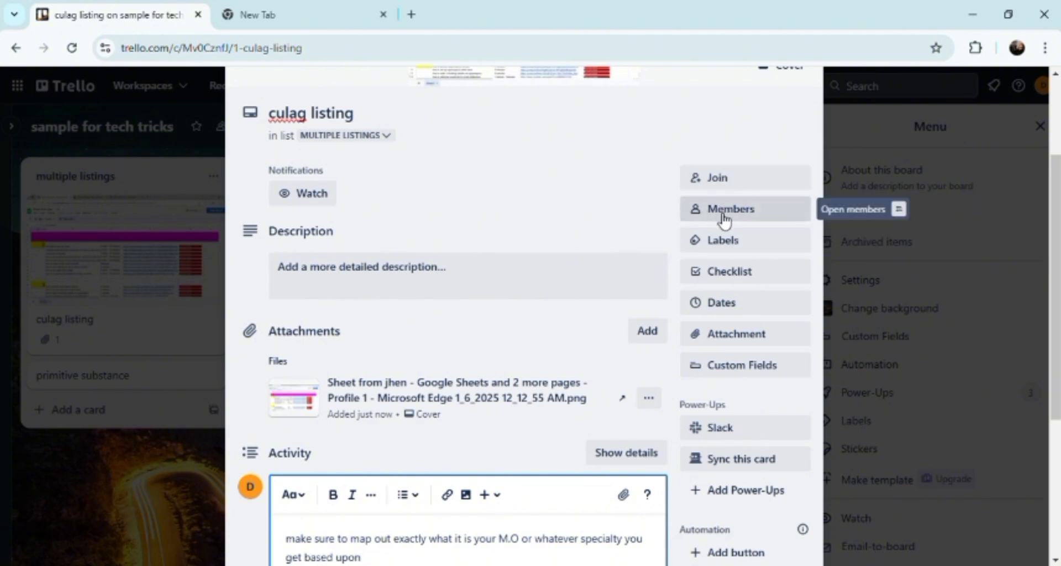
# Step: Check the members available for the culag listing card, and apply the green label to the card
pyautogui.click(724, 221)
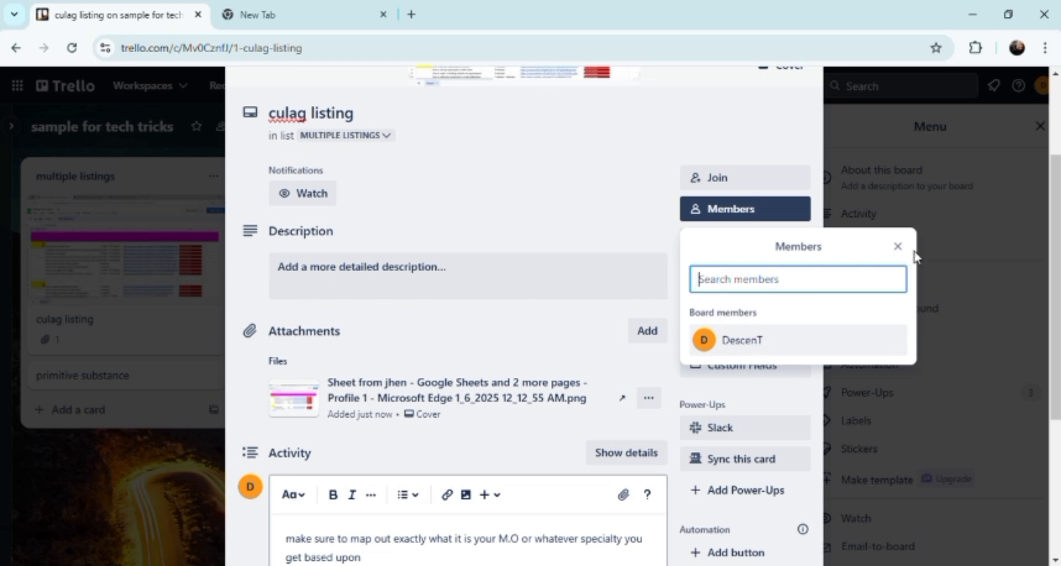
pyautogui.click(897, 246)
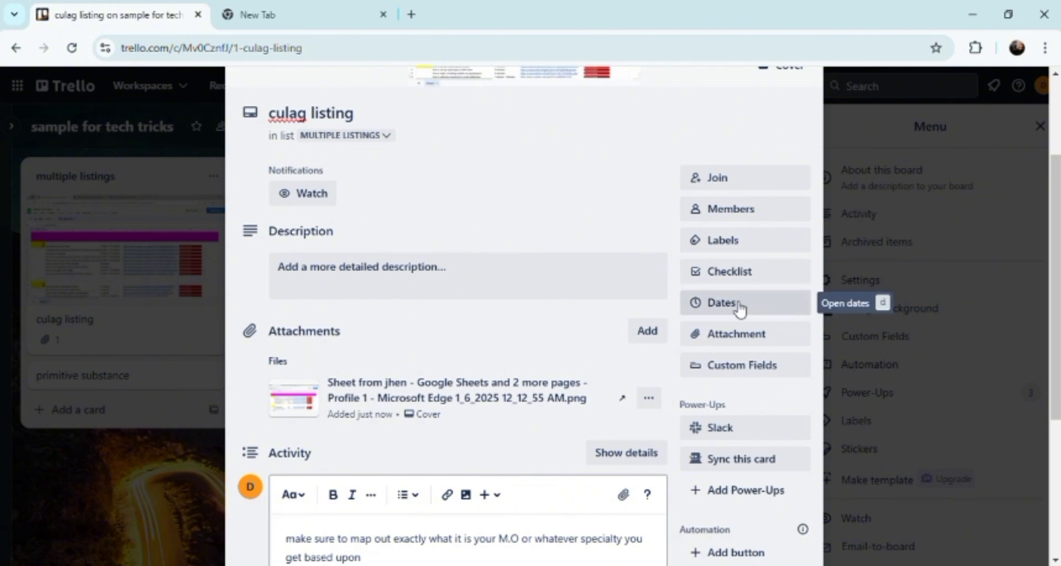
pyautogui.click(727, 241)
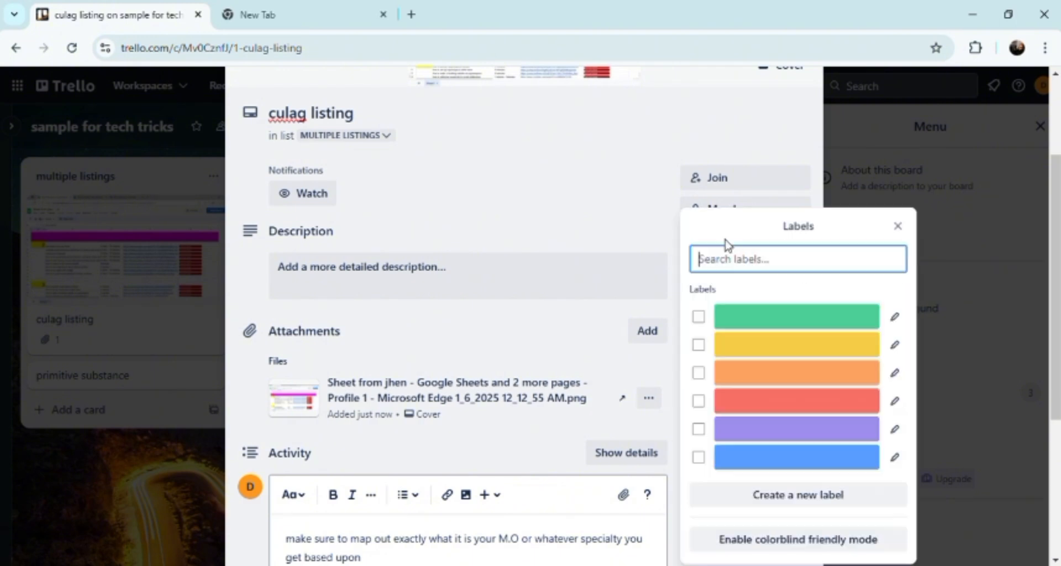
pyautogui.click(699, 317)
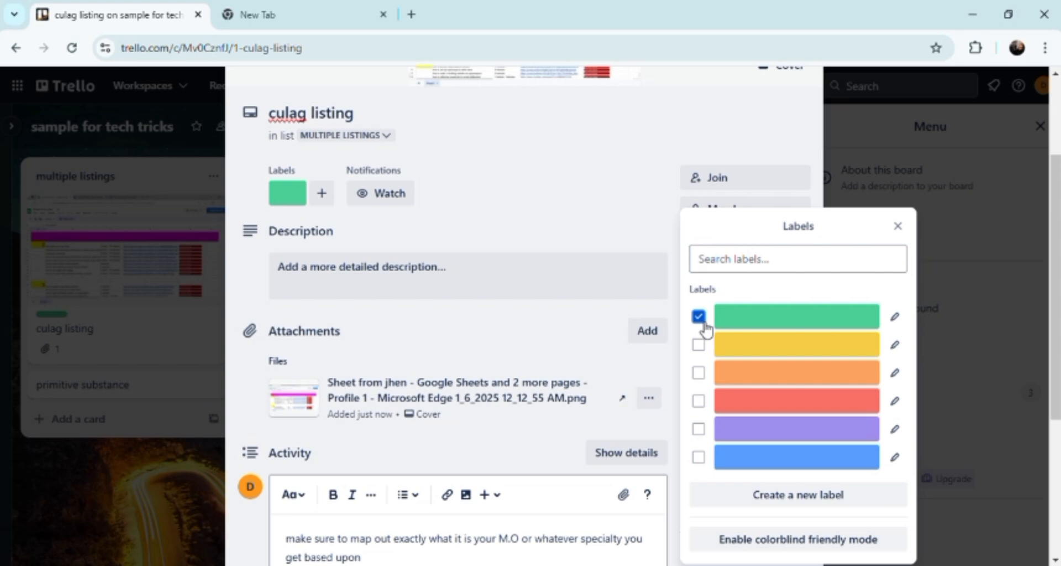
# Step: Create a dark yellow label titled "new sample for power ups integration" on the card
pyautogui.click(326, 198)
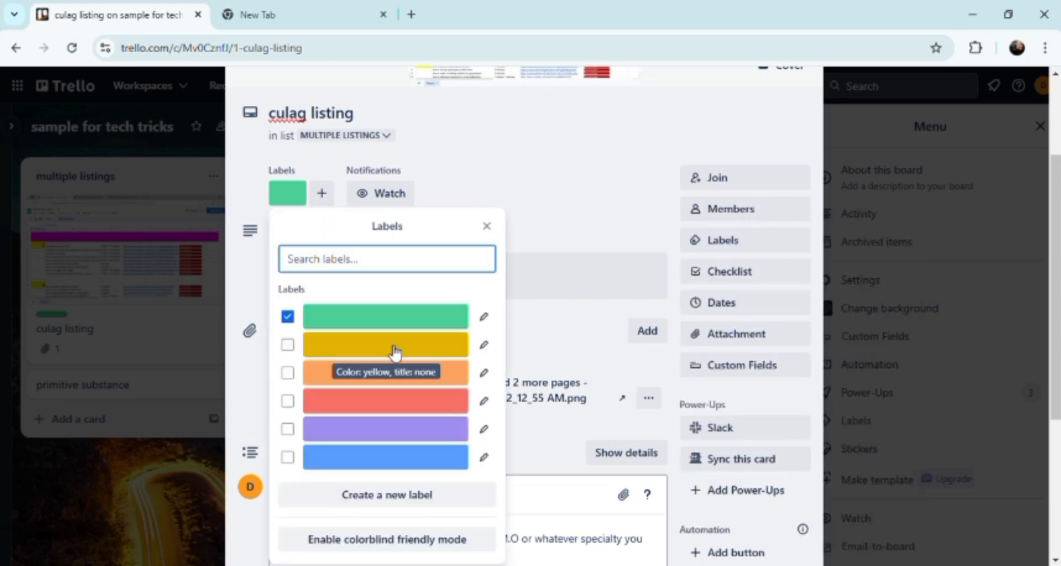
pyautogui.click(406, 496)
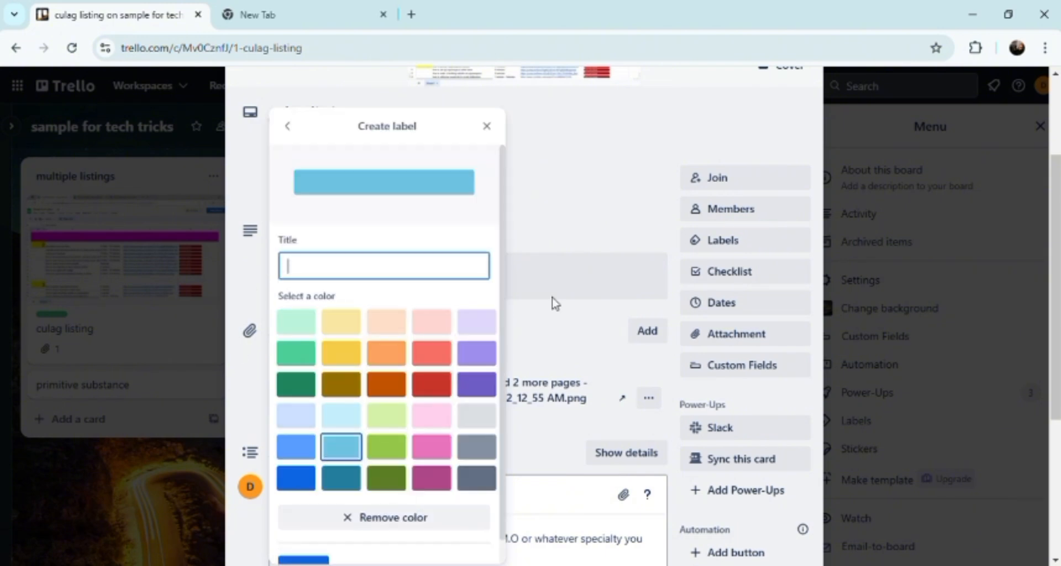
pyautogui.click(341, 390)
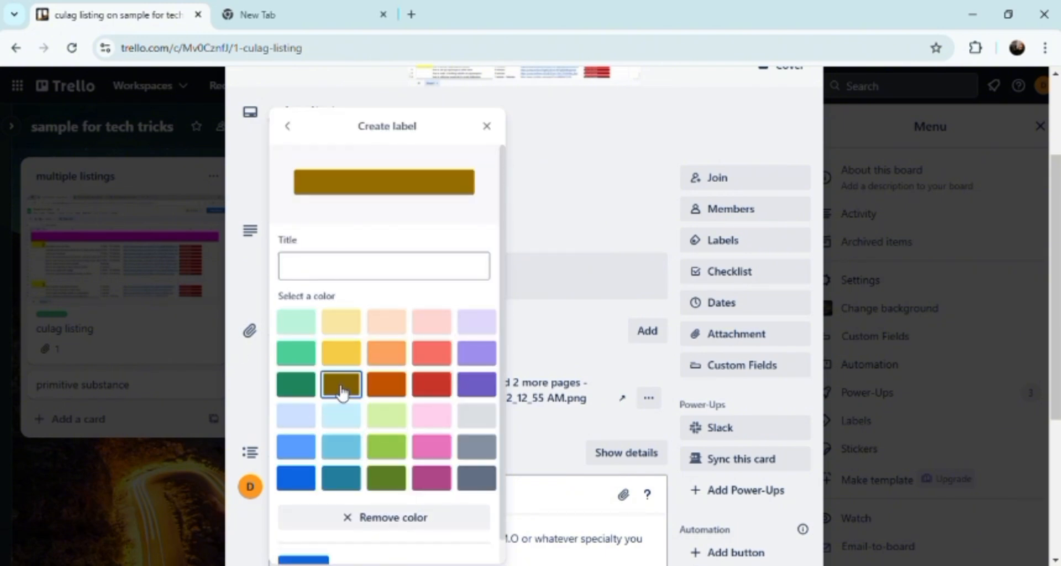
pyautogui.click(312, 267)
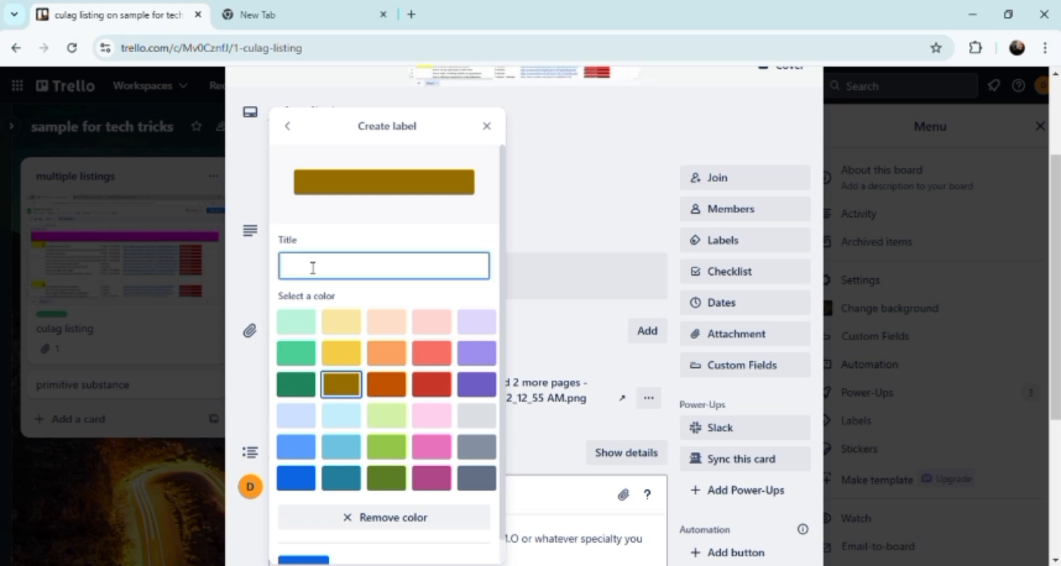
pyautogui.write('new sample for ')
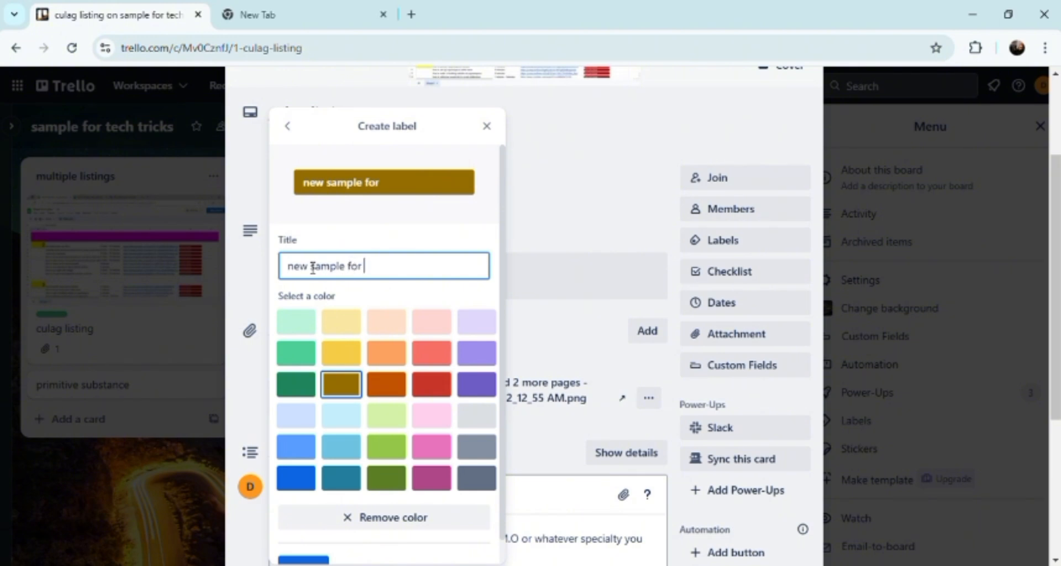
pyautogui.write('power u')
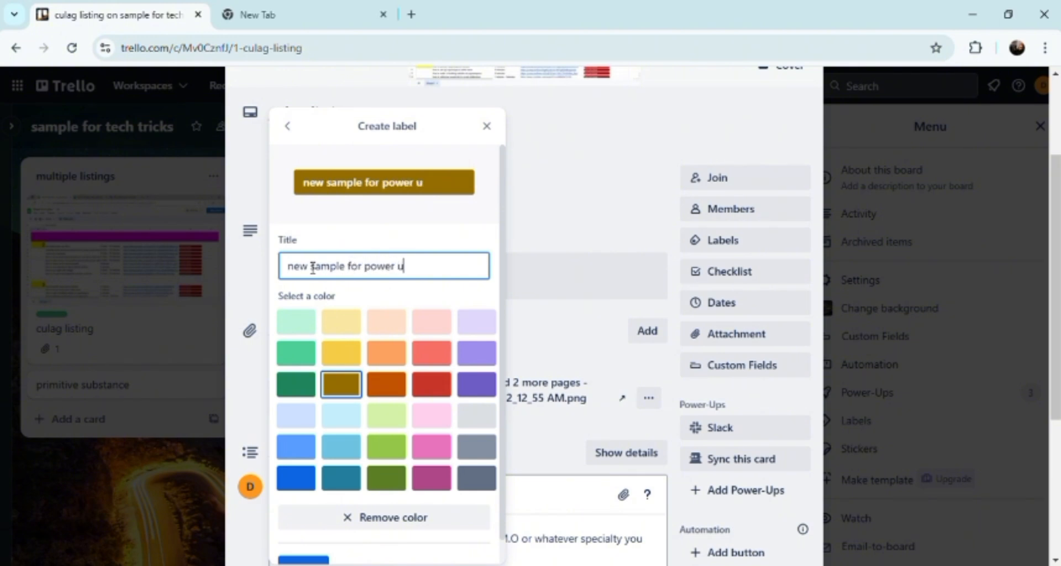
pyautogui.write('ps intergratyion')
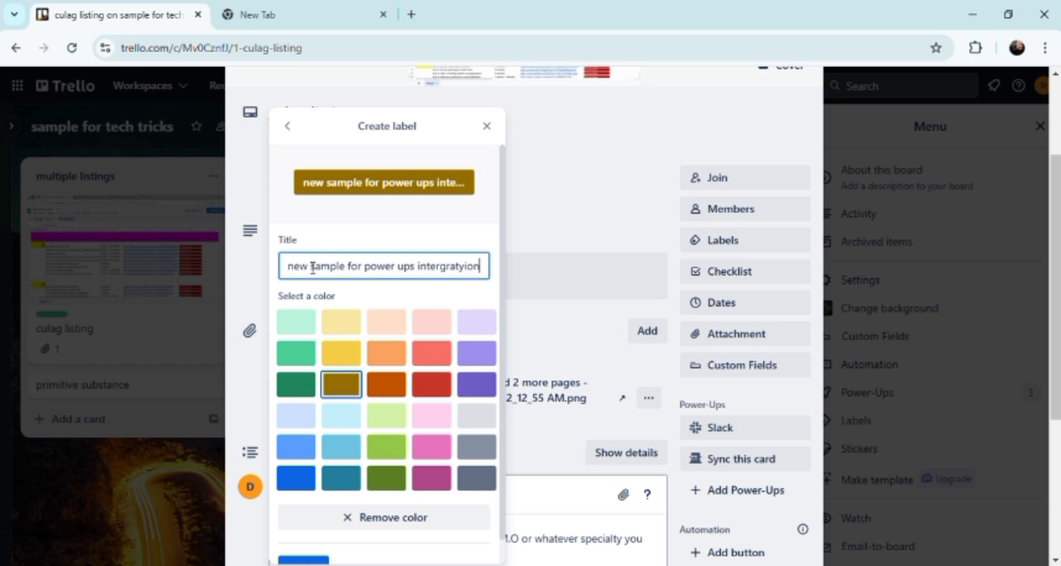
pyautogui.press('BackSpace')
pyautogui.press('BackSpace')
pyautogui.press('BackSpace')
pyautogui.write('ion')
pyautogui.click(442, 271)
pyautogui.press('BackSpace')
pyautogui.press('Return')
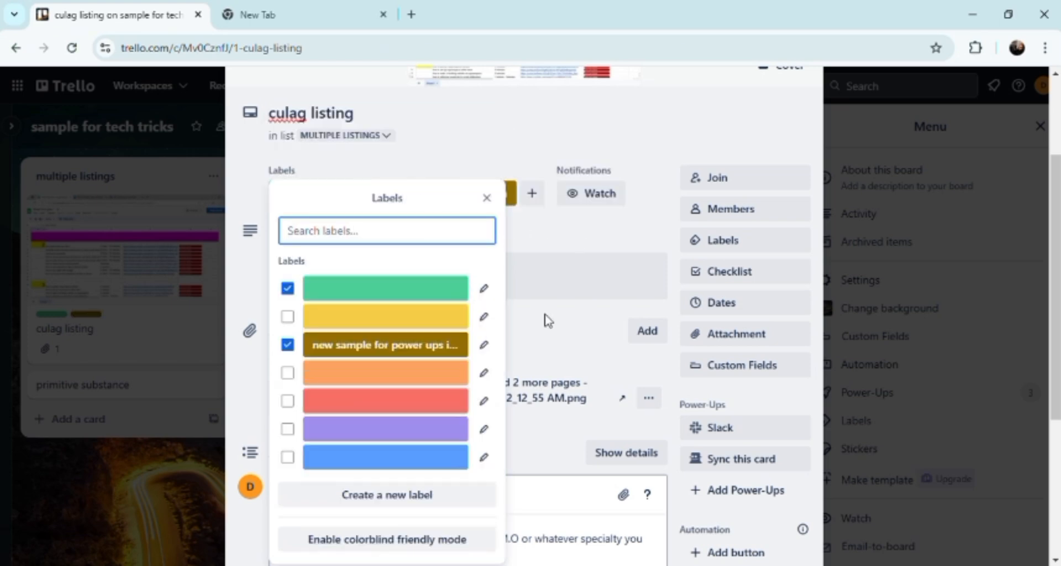
# Step: Start the card's description with the Heading 1 text "new main listing."
pyautogui.click(594, 271)
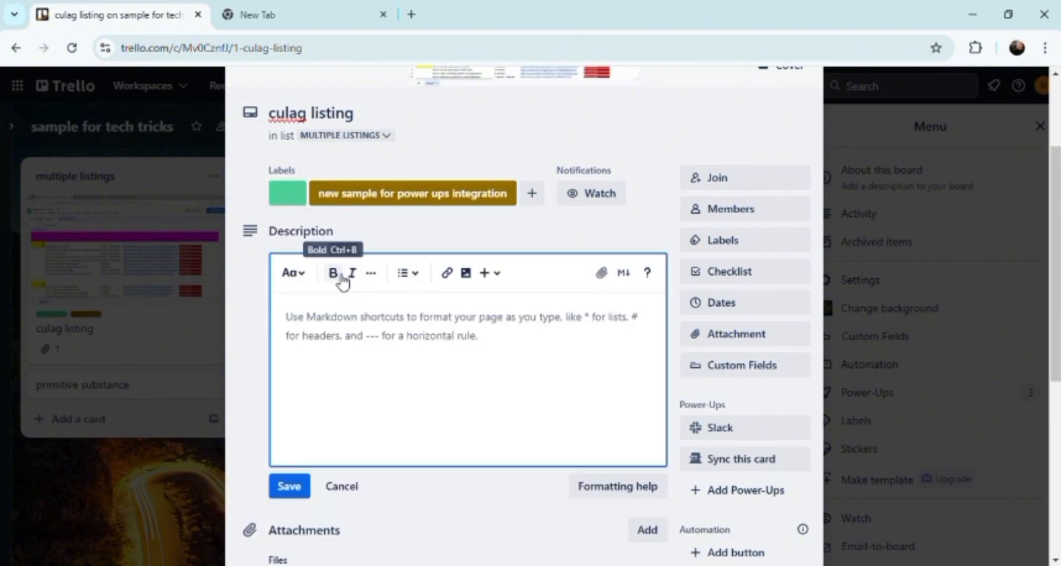
pyautogui.click(294, 276)
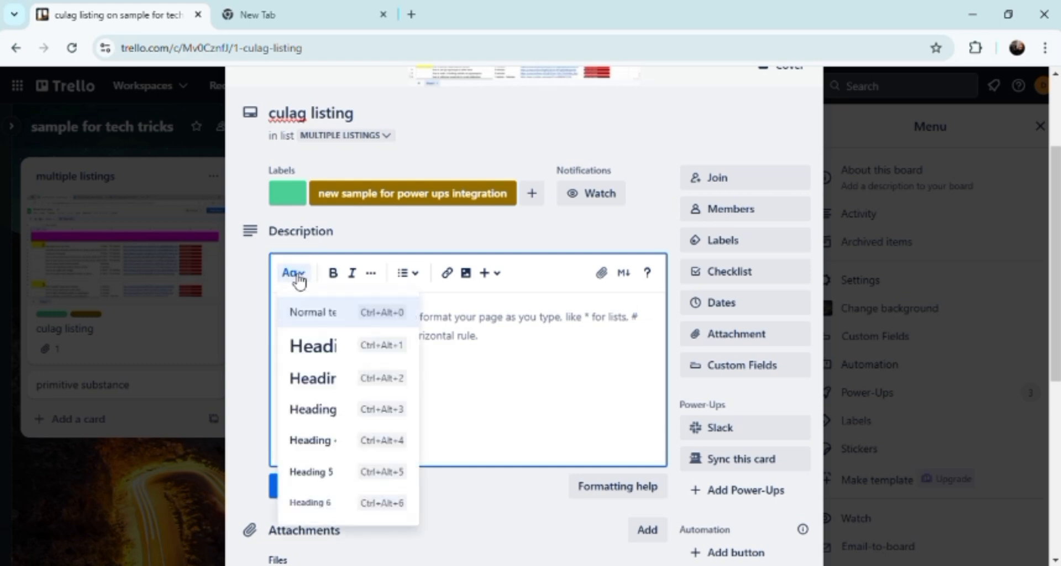
pyautogui.click(314, 356)
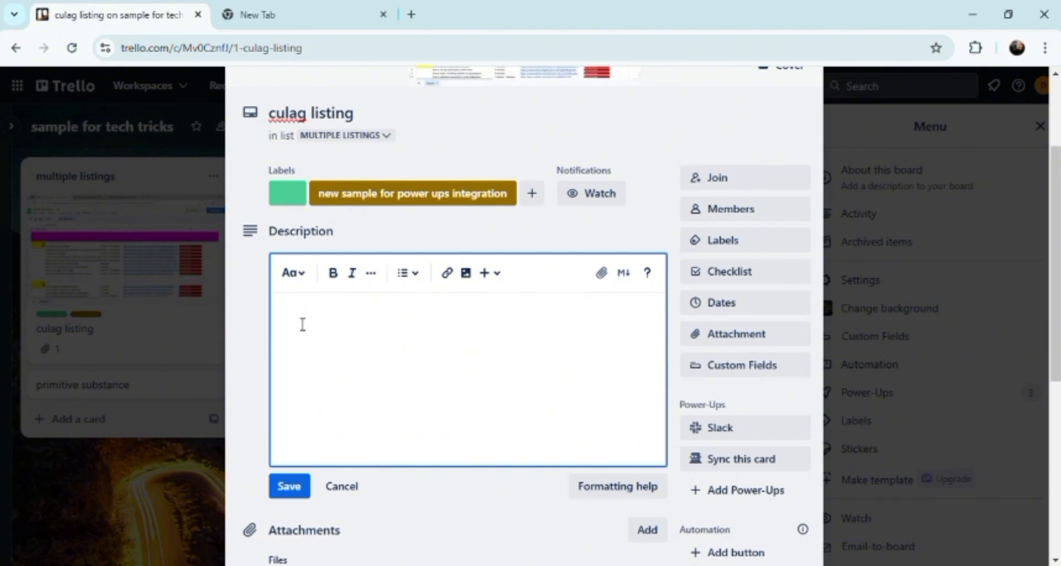
pyautogui.write('new main l')
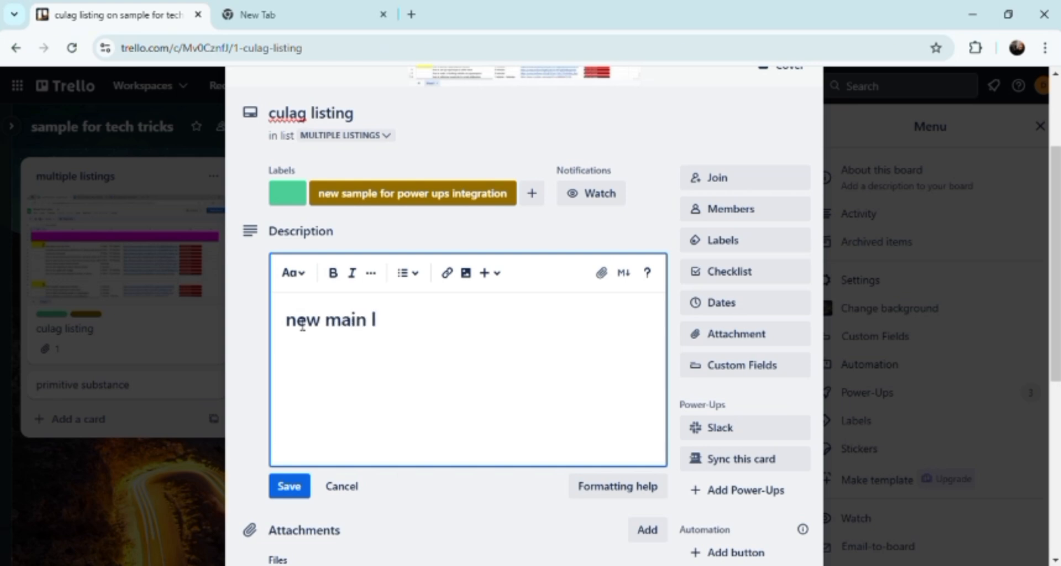
pyautogui.press('BackSpace')
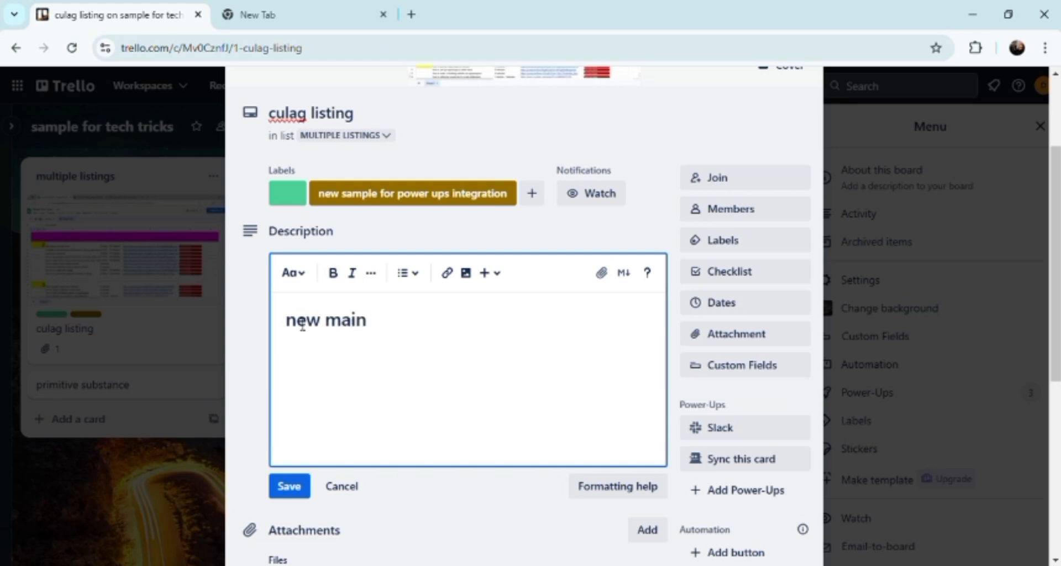
pyautogui.click(295, 273)
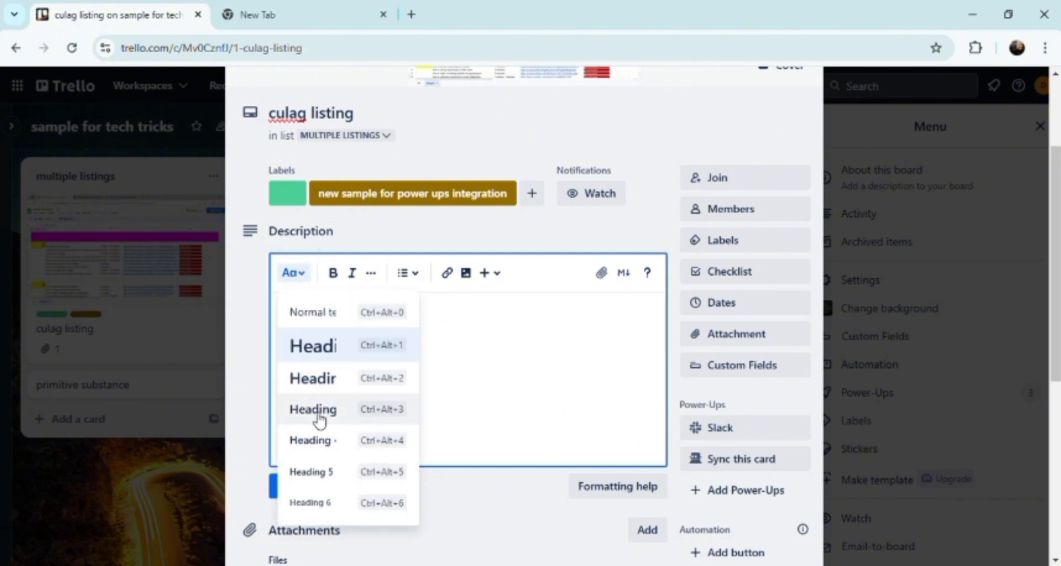
pyautogui.click(317, 351)
pyautogui.write('li')
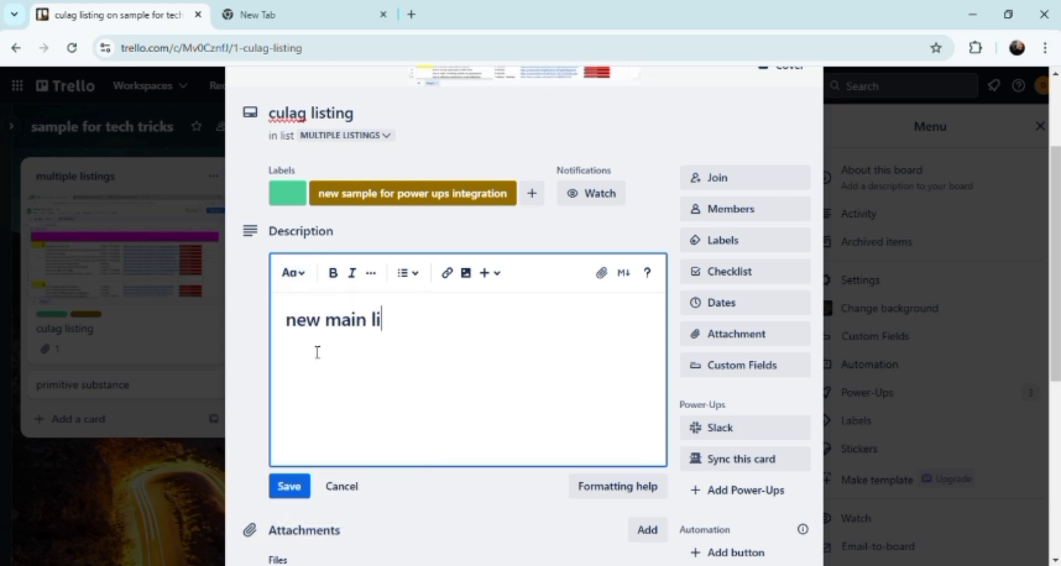
pyautogui.write('asting')
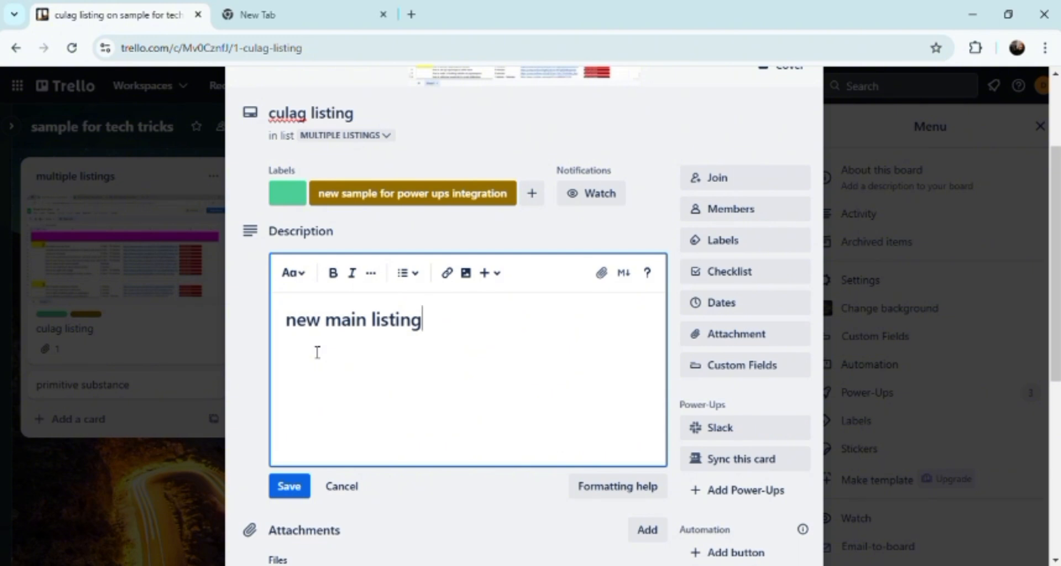
pyautogui.write('.')
# Step: Search the emojis for "pen" and insert the memo emoji on a new line below the description's heading
pyautogui.click(448, 273)
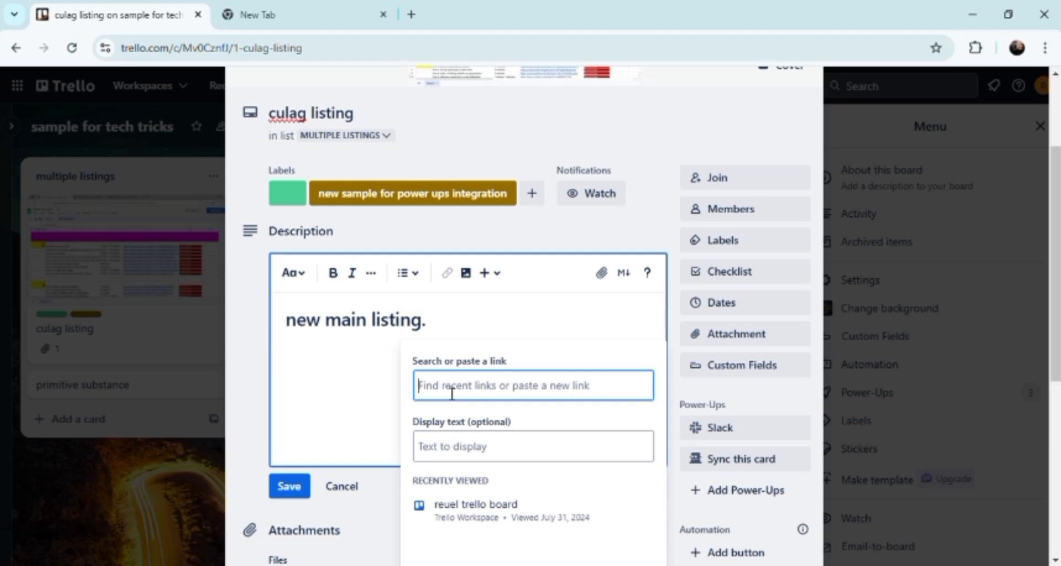
pyautogui.click(343, 360)
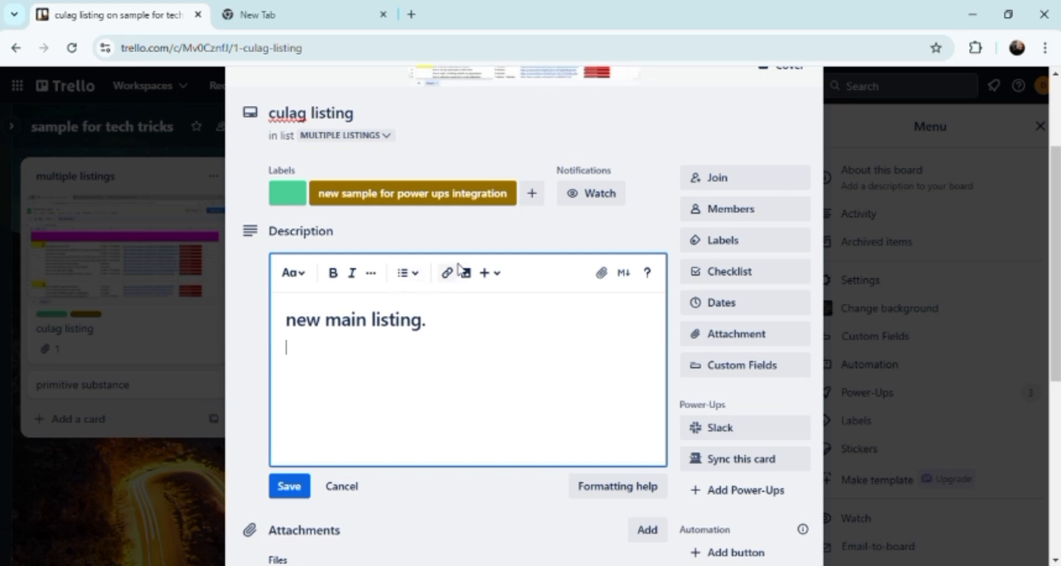
pyautogui.click(486, 274)
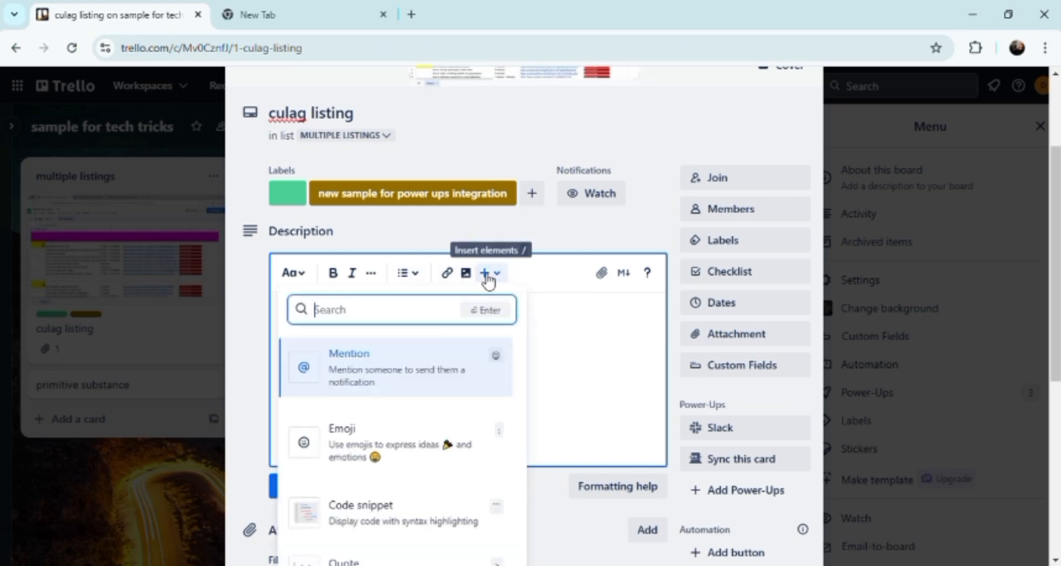
pyautogui.click(396, 464)
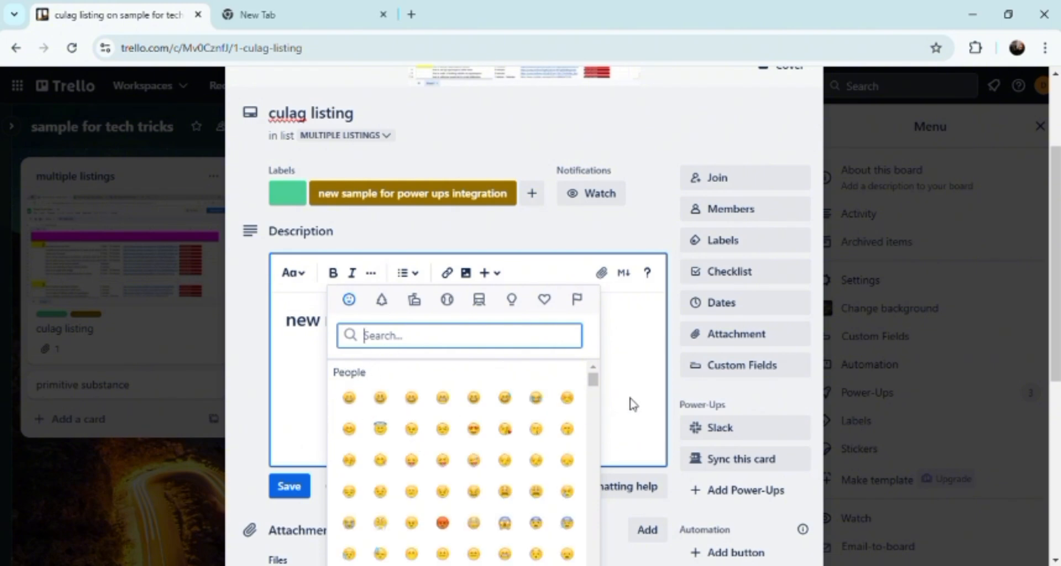
pyautogui.moveTo(594, 381); pyautogui.dragTo(589, 434)
pyautogui.click(525, 338)
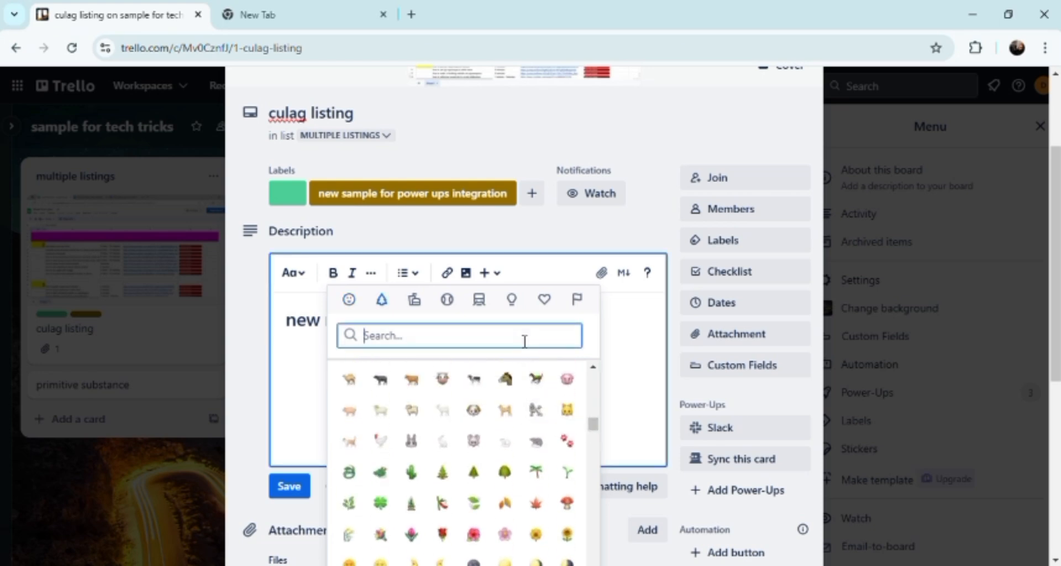
pyautogui.write('pen')
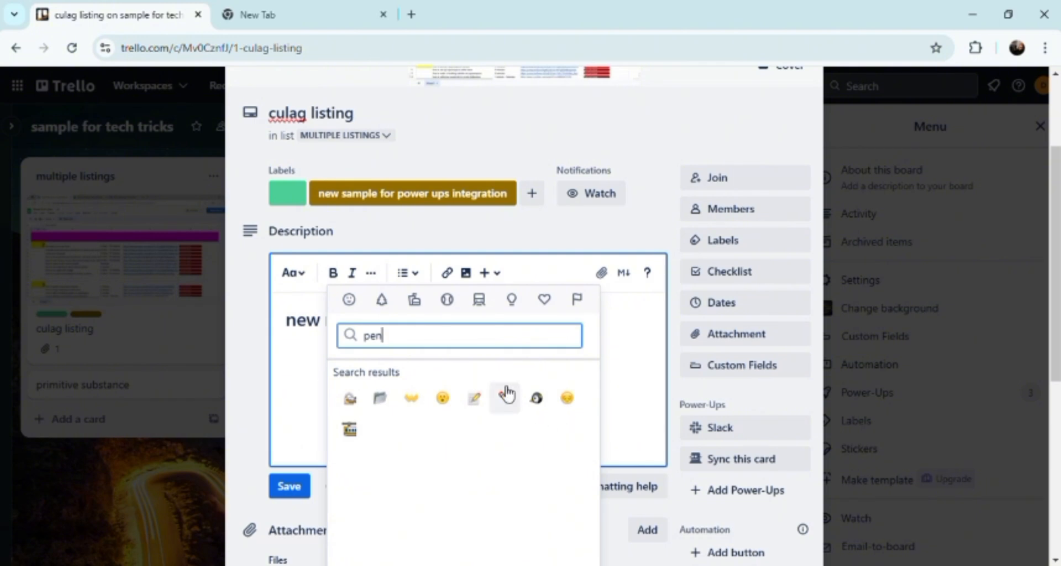
pyautogui.click(473, 398)
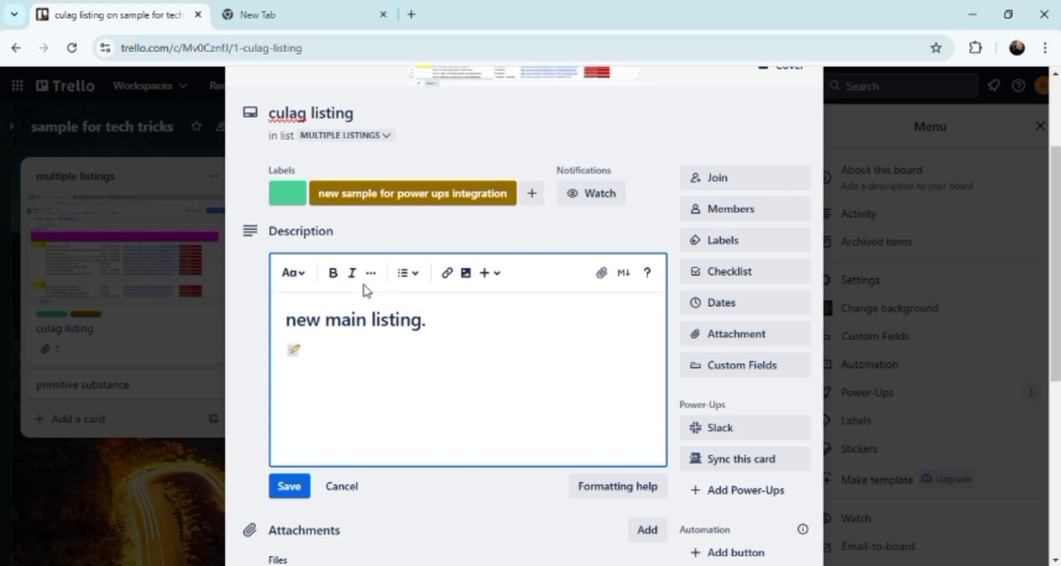
# Step: Turn the emoji line into a bullet list item and add the text "please take note" after the emoji
pyautogui.click(336, 273)
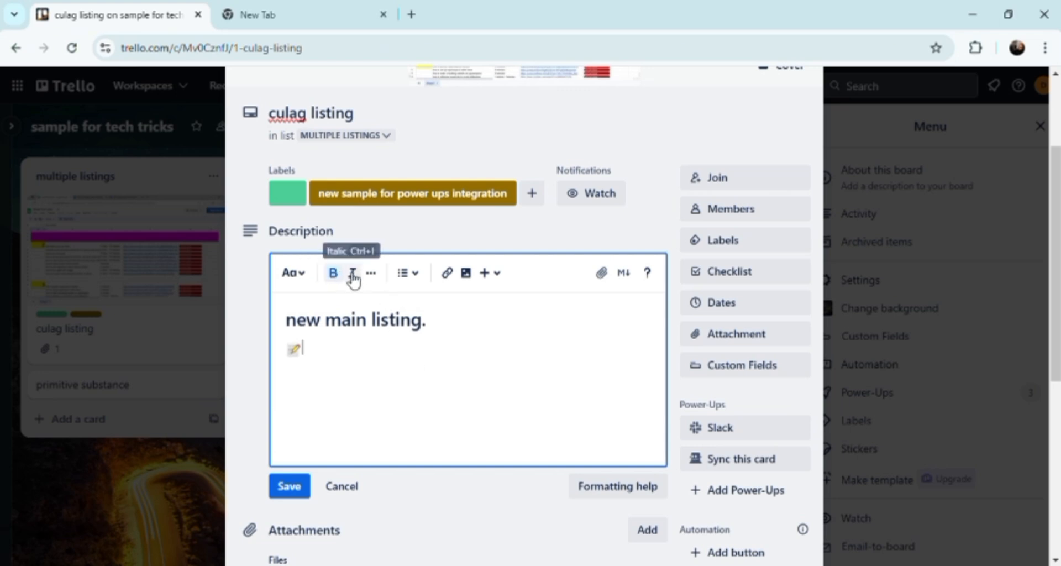
pyautogui.click(374, 272)
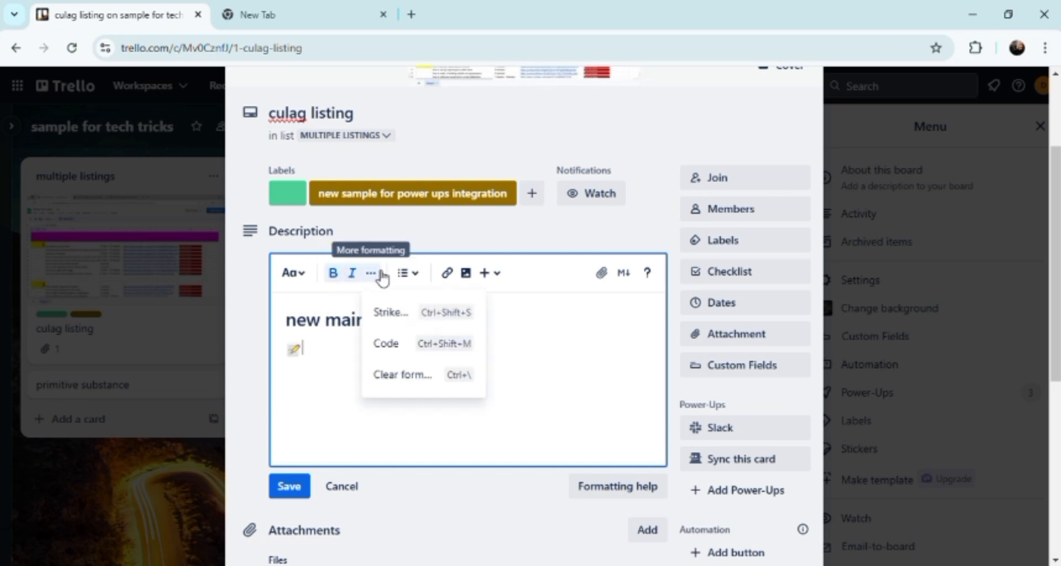
pyautogui.click(415, 276)
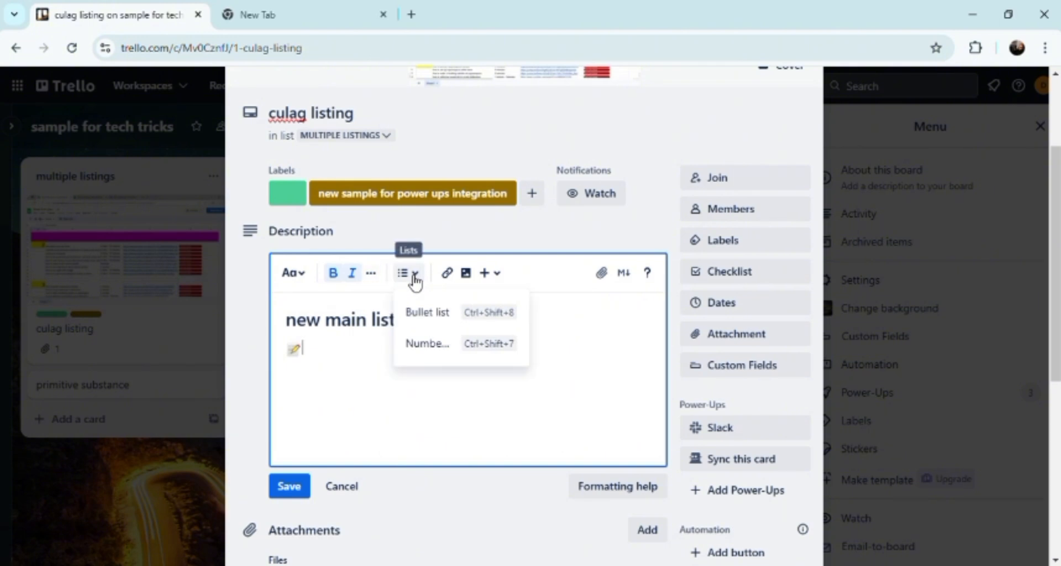
pyautogui.click(426, 313)
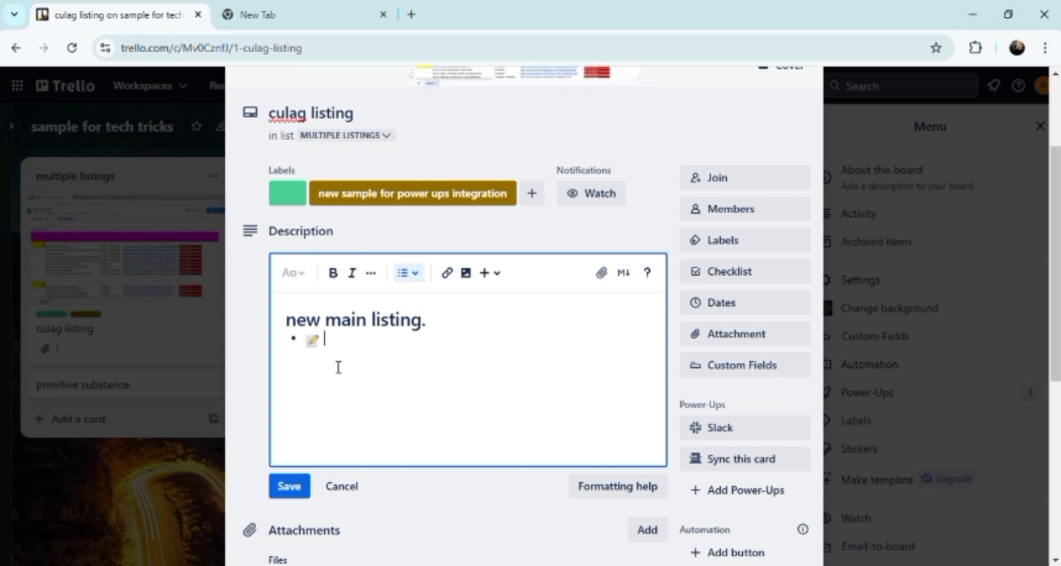
pyautogui.write('please talk')
pyautogui.write('e note')
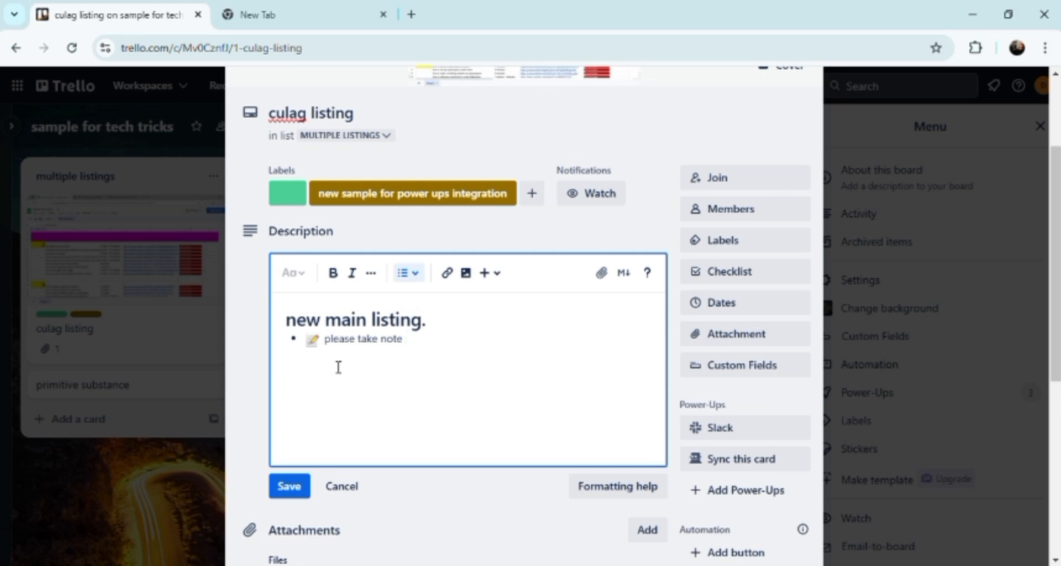
# Step: Add the bullets "please be on time" and "the schedule for reses is moved to 10:30 pm" to the description, and start another bullet
pyautogui.press('Return')
pyautogui.write('please be on time')
pyautogui.press('Return')
pyautogui.write('the ')
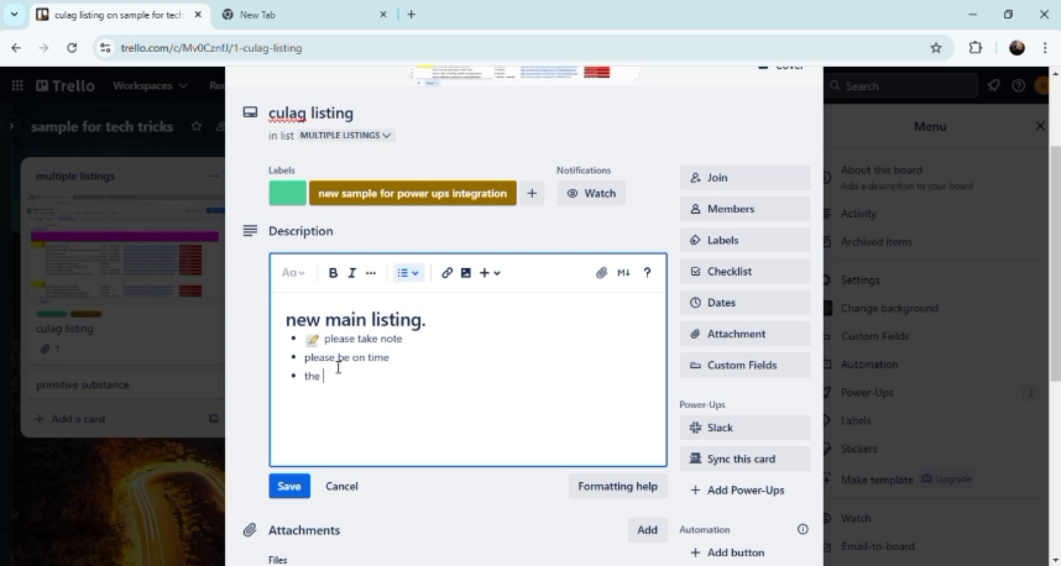
pyautogui.write('schedule for reses is mo')
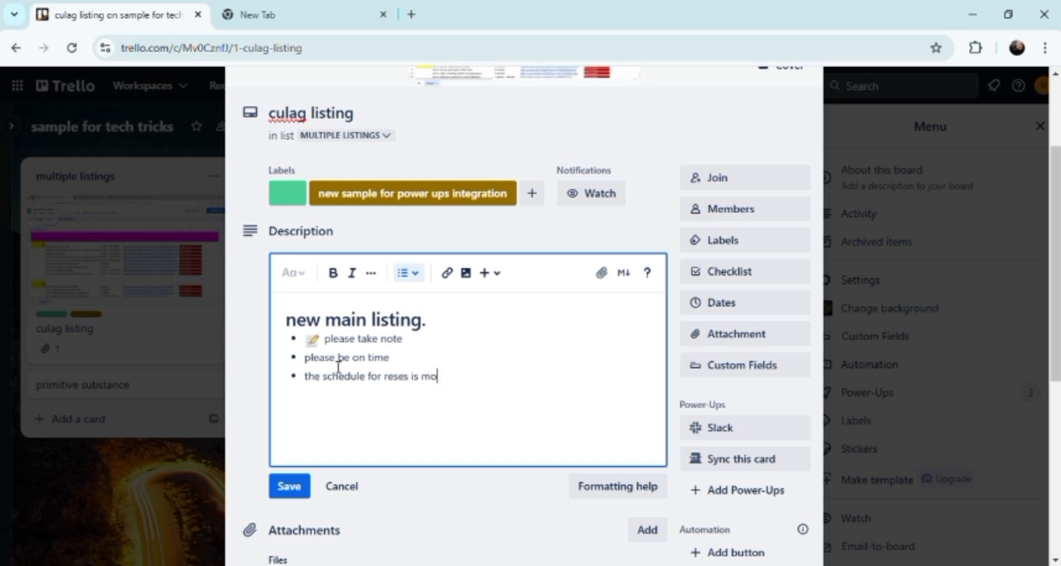
pyautogui.write('ved ')
pyautogui.write('to 10')
pyautogui.write('"')
pyautogui.write("'")
pyautogui.press('BackSpace')
pyautogui.write(':')
pyautogui.press('BackSpace')
pyautogui.write(':30 pm')
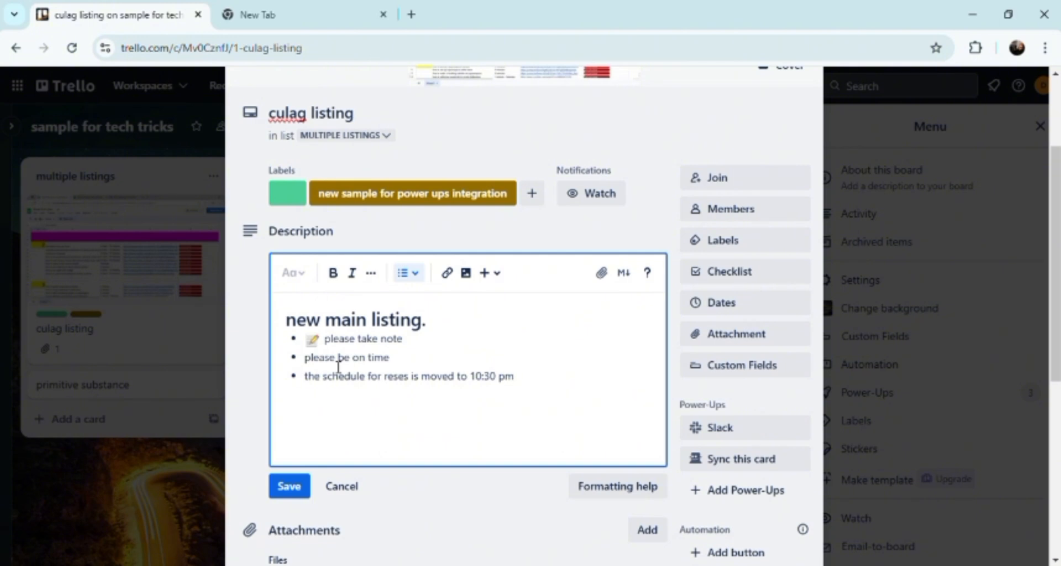
pyautogui.press('Return')
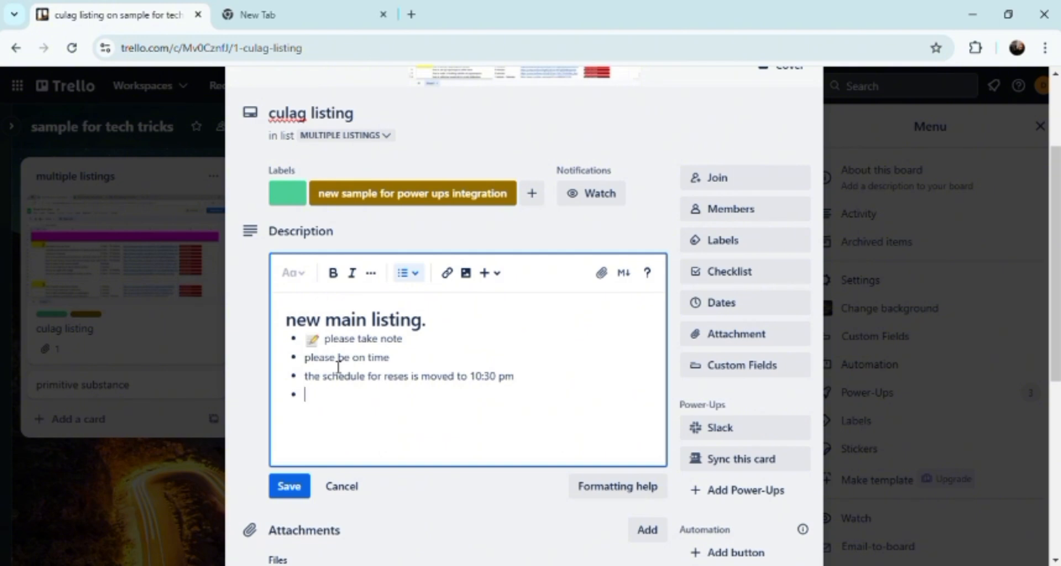